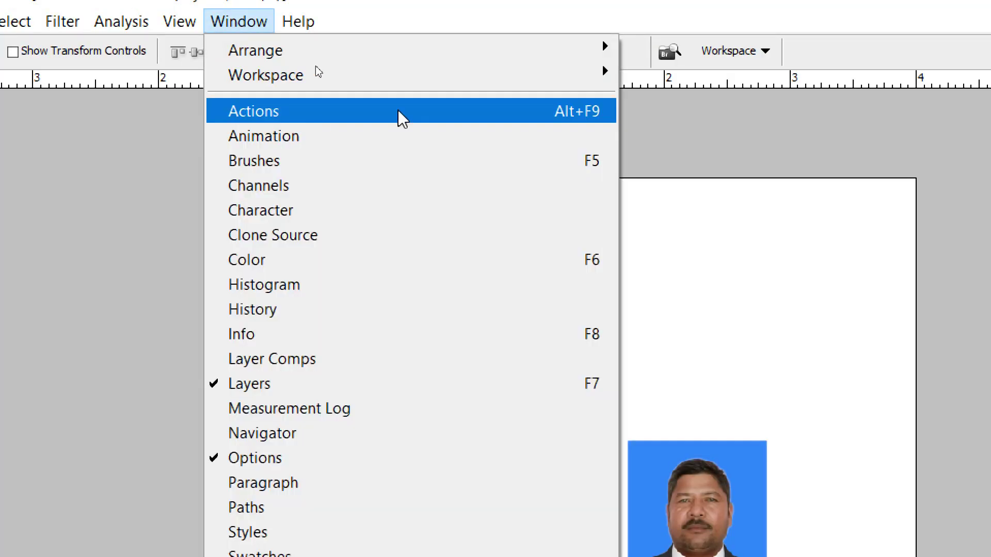
Create a new action named 'PP Size Photo' and start recording it.
click(402, 118)
click(832, 428)
text(PP Size Photo)
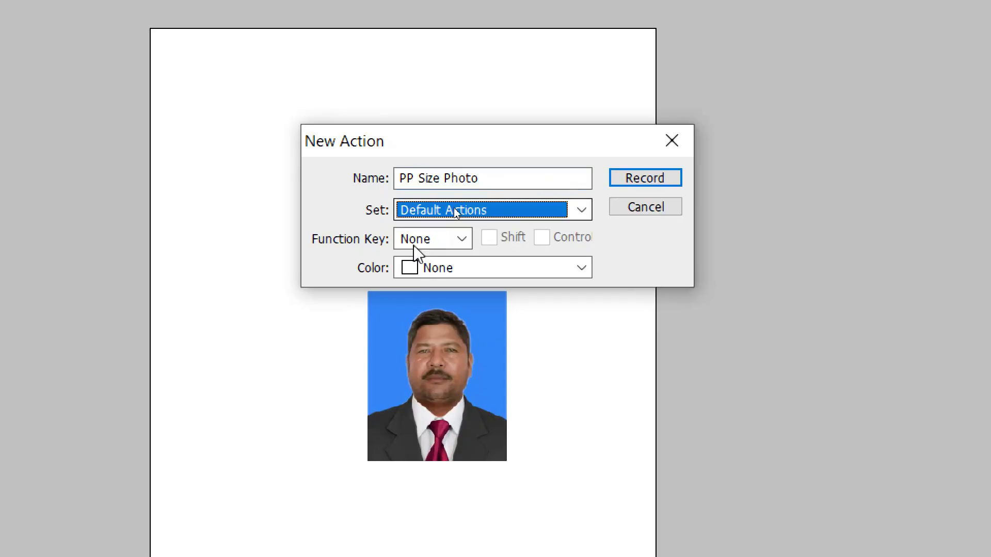
click(568, 171)
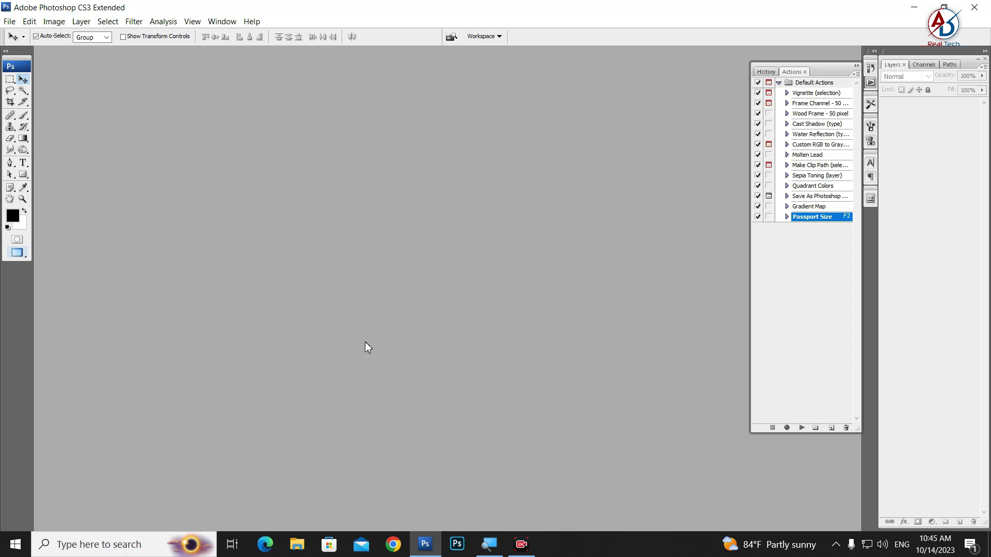
Minimize Photoshop, open the pink-background portrait JPG in Windows Photos and zoom to inspect it.
click(914, 7)
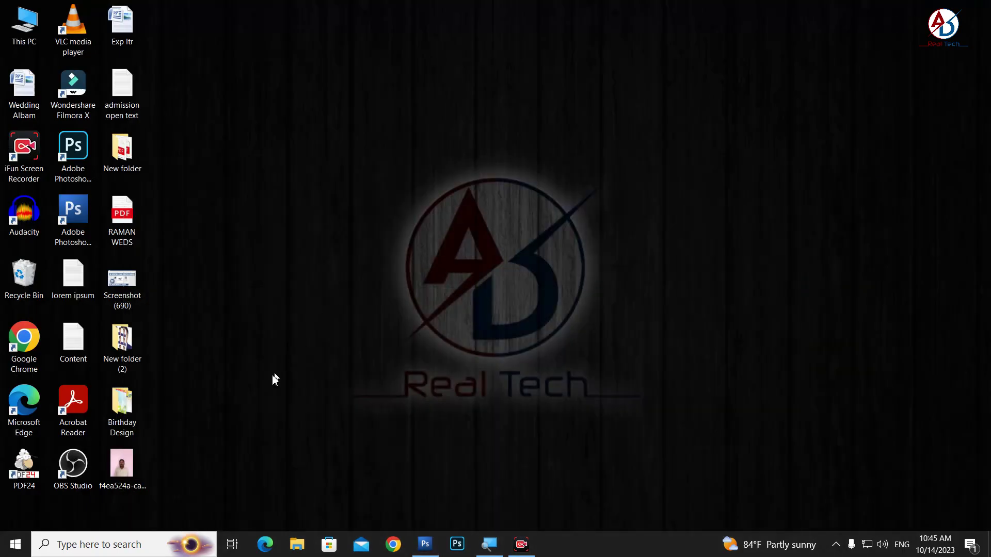
click(125, 469)
double_click(125, 470)
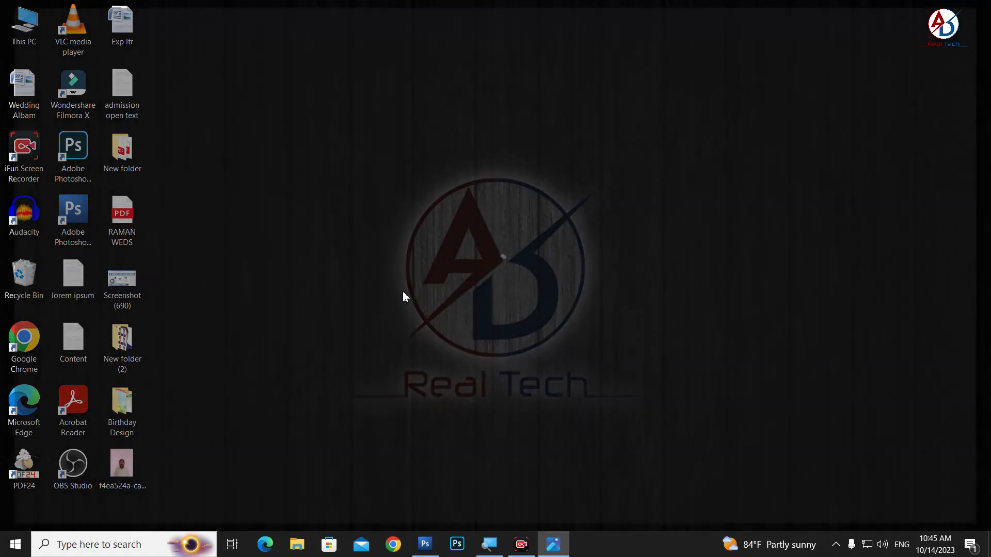
scroll(571, 325, up, 3)
scroll(575, 310, down, 3)
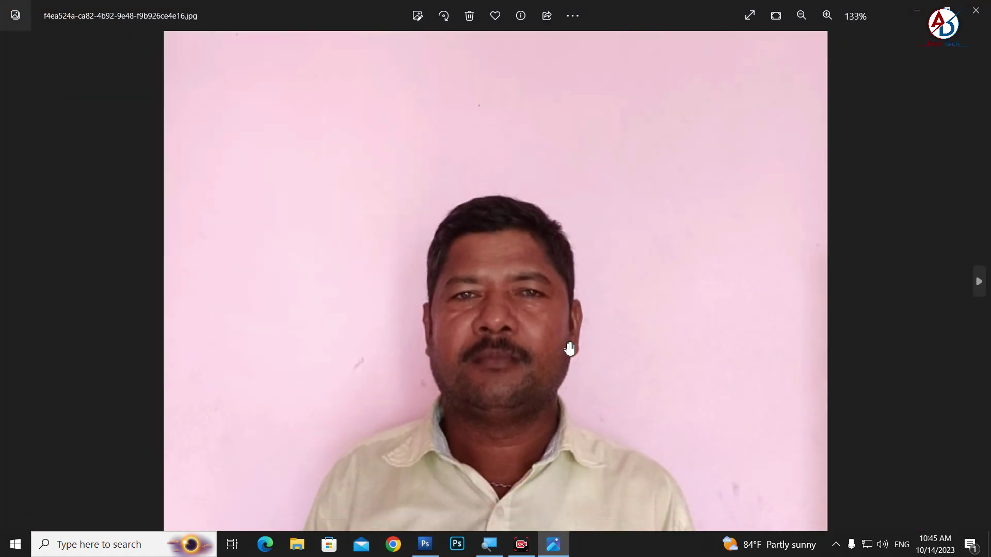
scroll(568, 347, down, 1)
scroll(553, 356, down, 2)
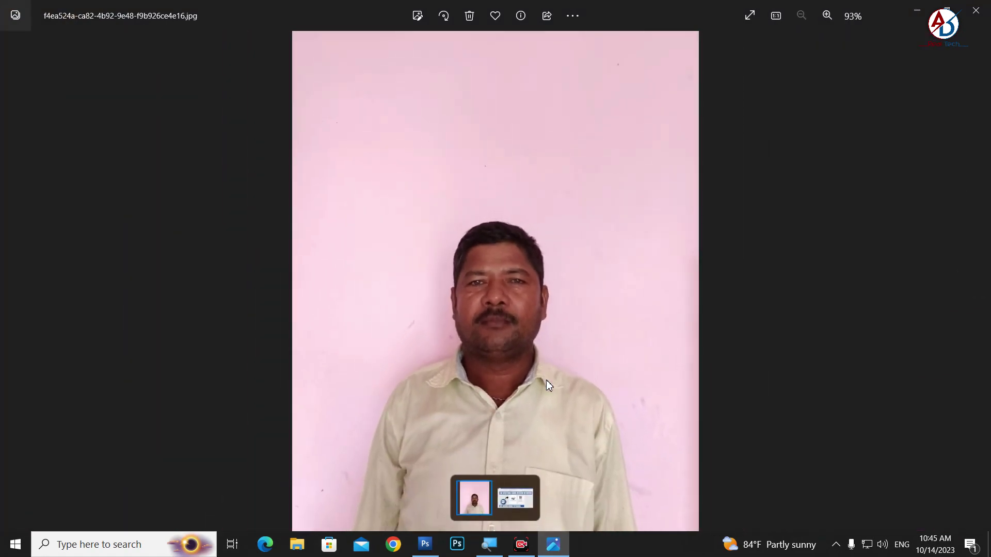
scroll(549, 385, up, 2)
scroll(548, 385, up, 2)
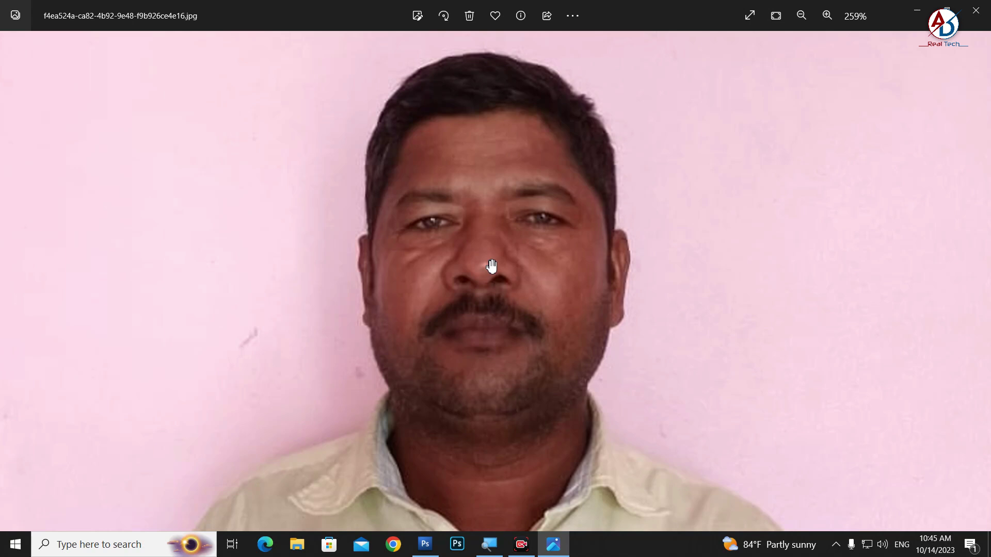
scroll(492, 267, down, 2)
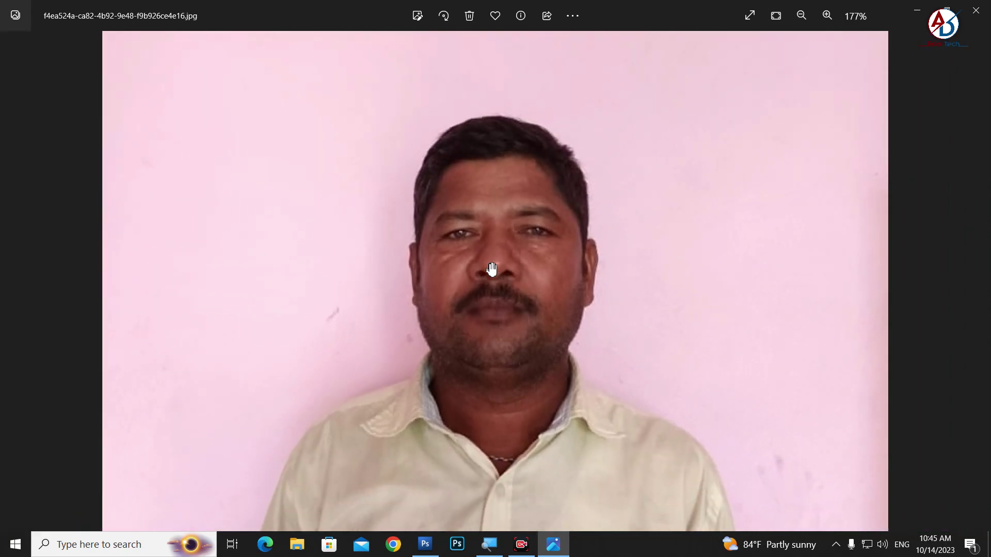
scroll(491, 267, down, 2)
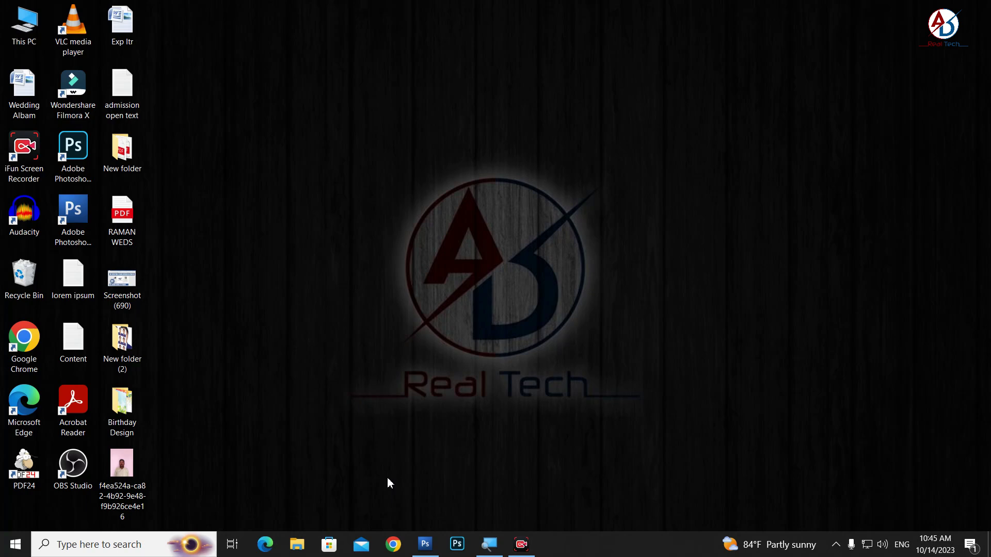
Search 'photo enhancer' in Chrome and open the cutout.pro AI Image Enhancer page.
click(393, 544)
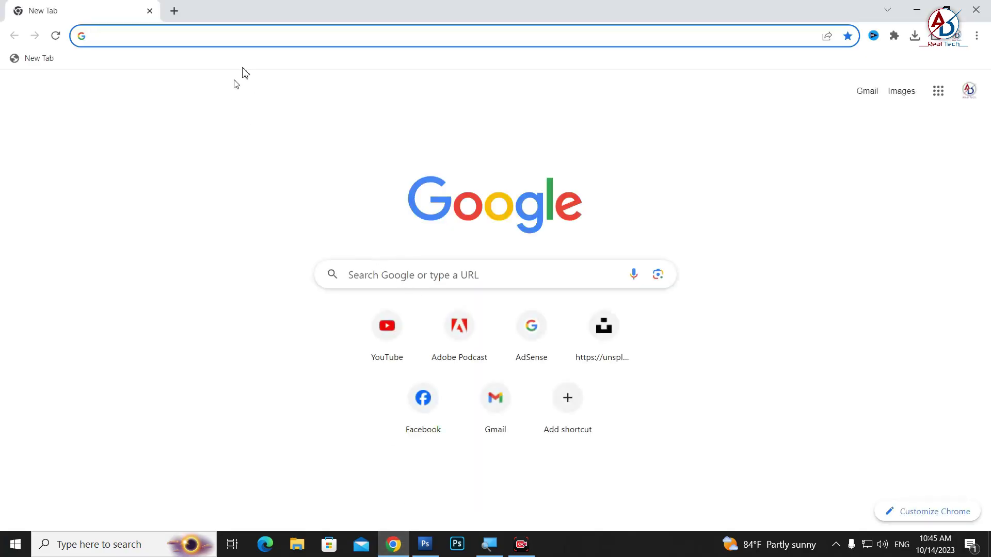
click(252, 35)
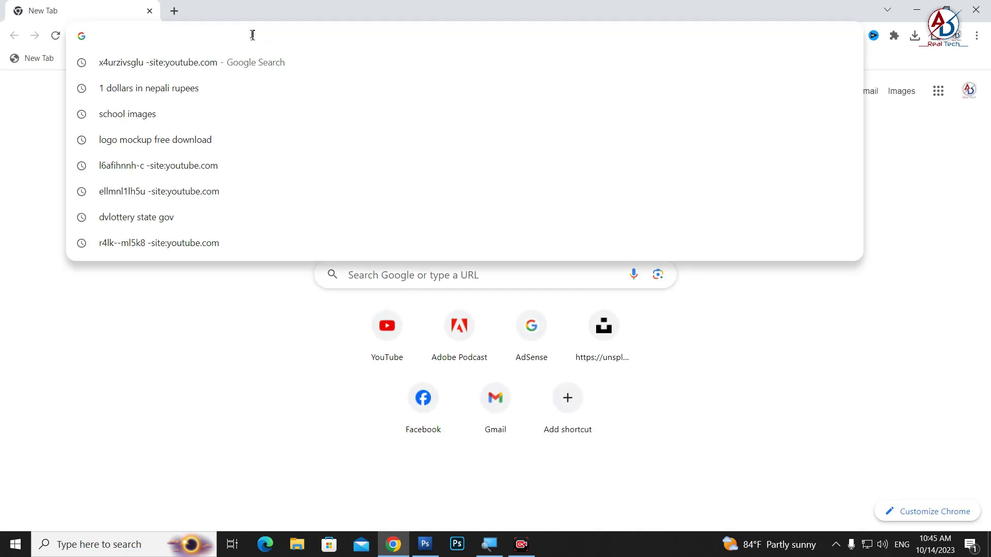
text(photo)
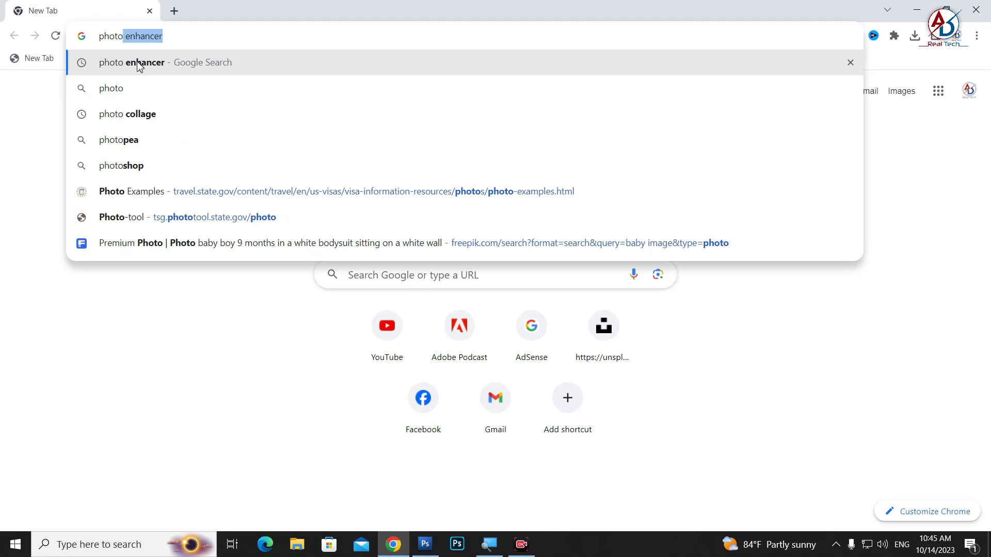
click(137, 62)
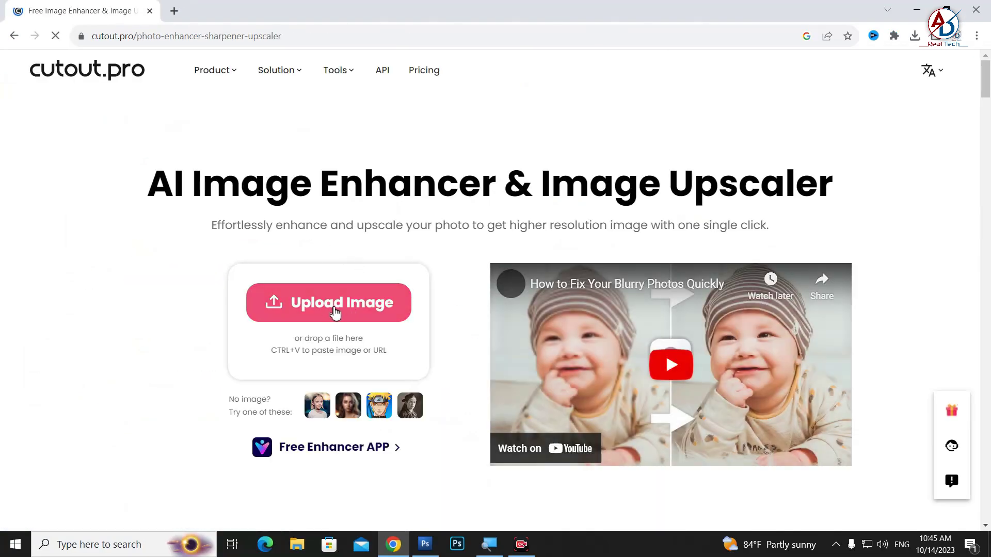
Upload the pink-background portrait from the Desktop to cutout.pro for enhancing.
click(303, 303)
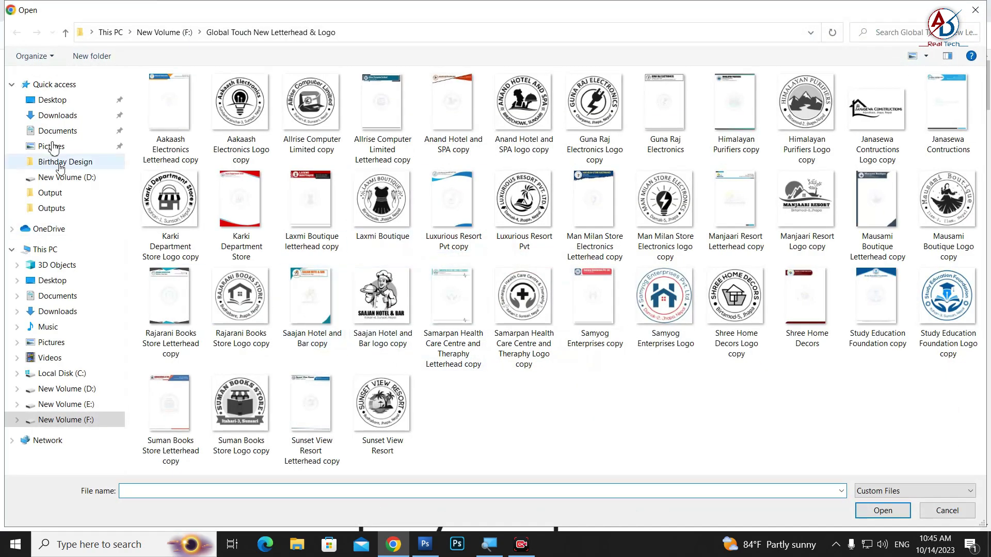
click(50, 102)
click(372, 147)
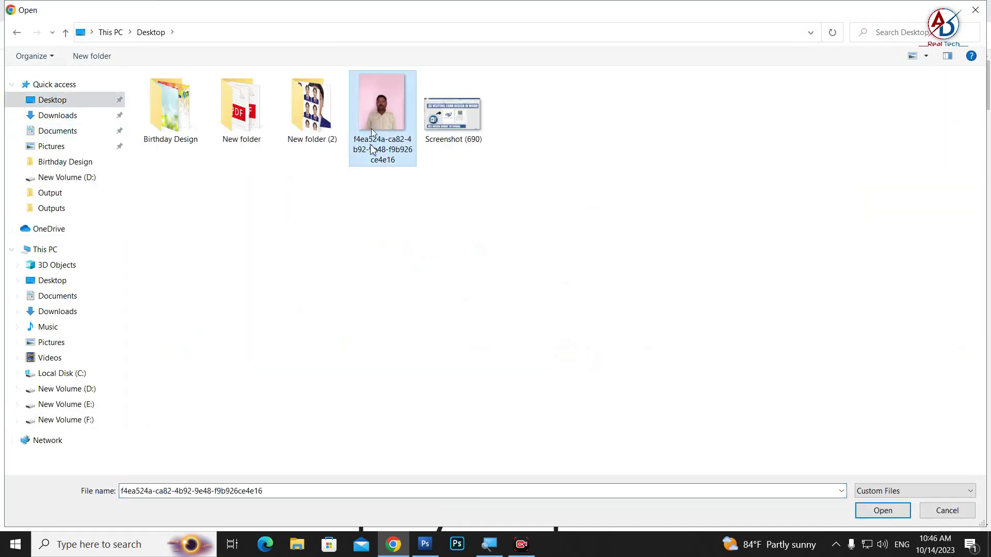
click(891, 516)
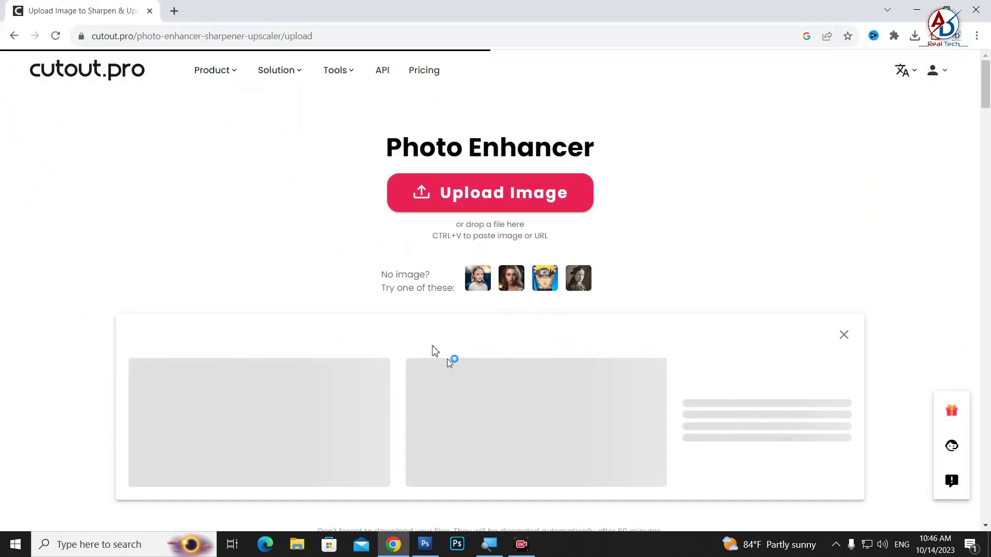
scroll(413, 366, down, 1)
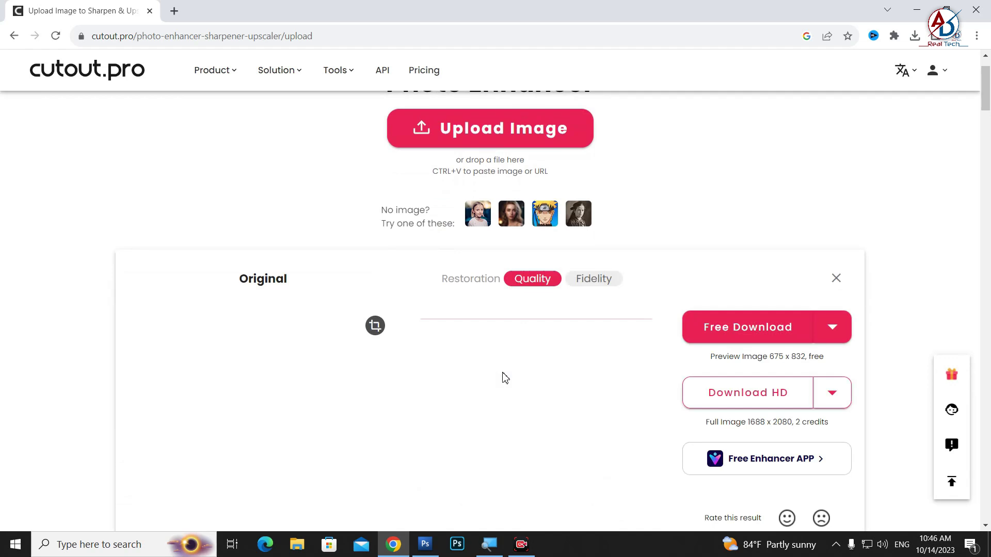
scroll(542, 364, down, 2)
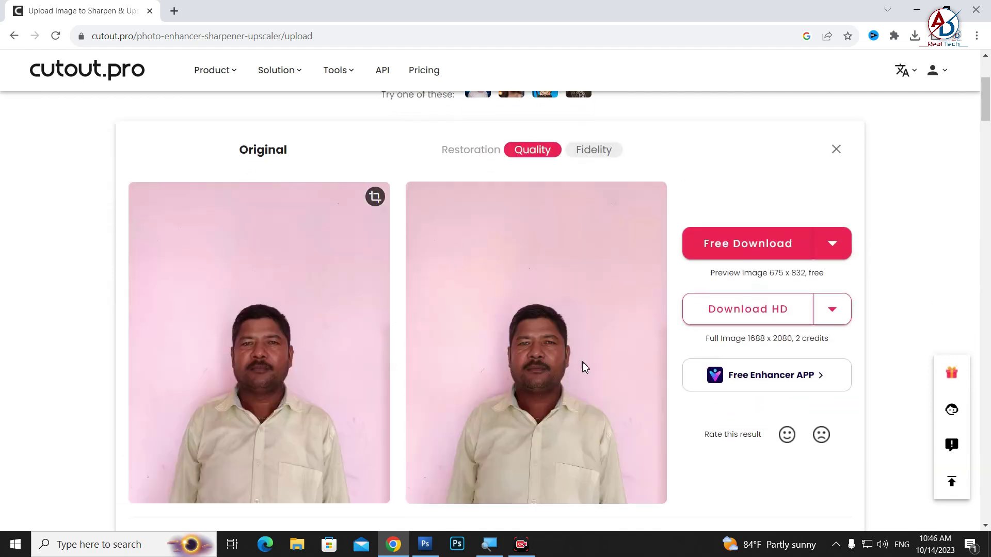
Download the enhanced portrait as a JPG at 100% quality.
click(831, 257)
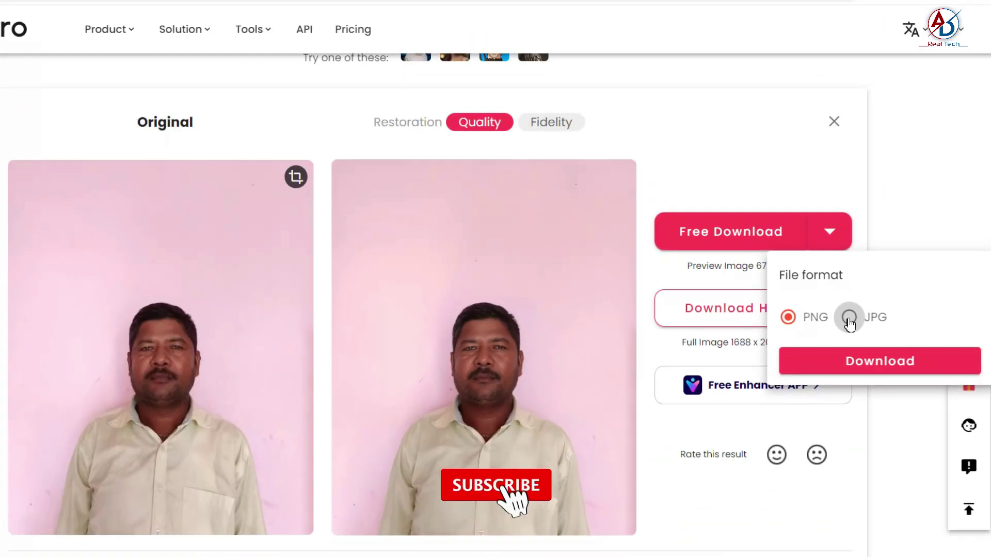
click(849, 318)
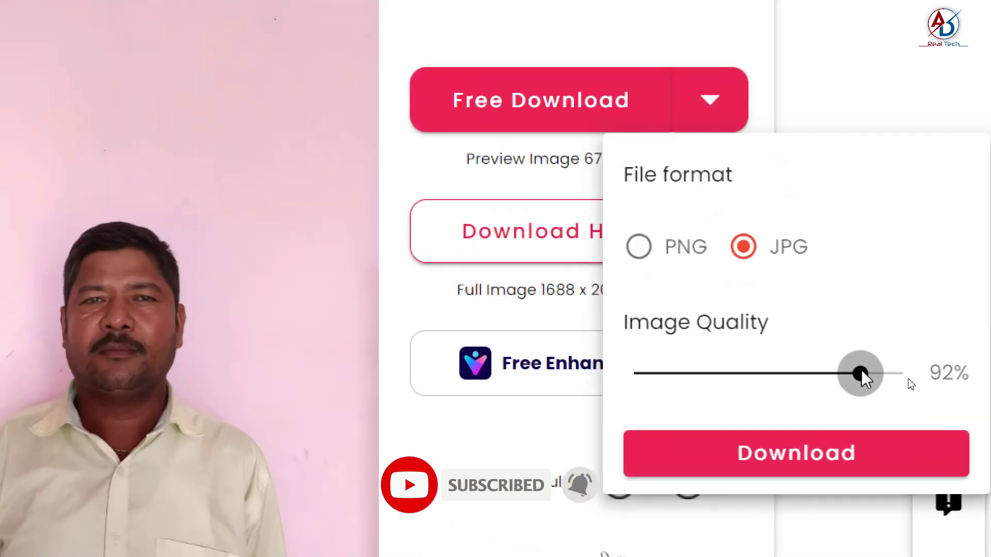
click(931, 383)
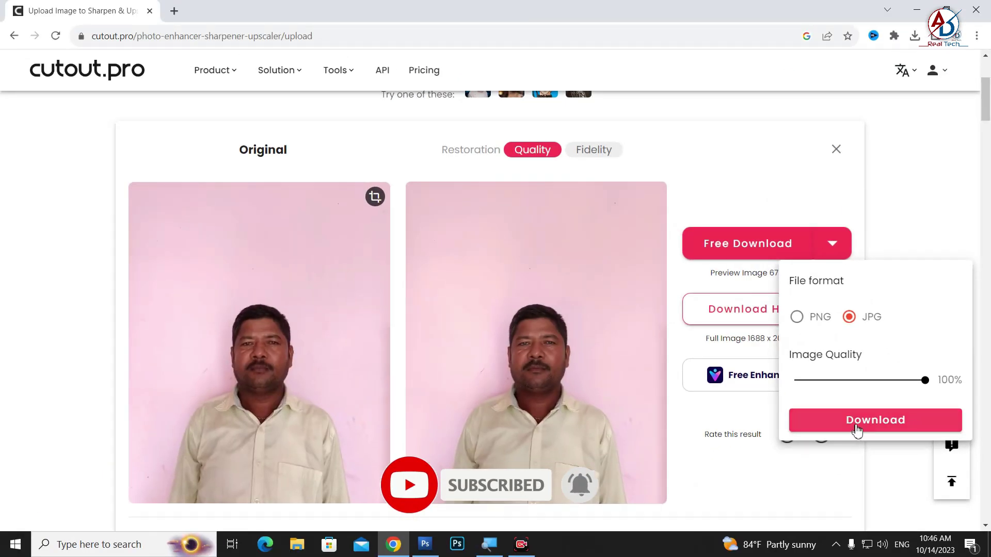
click(857, 428)
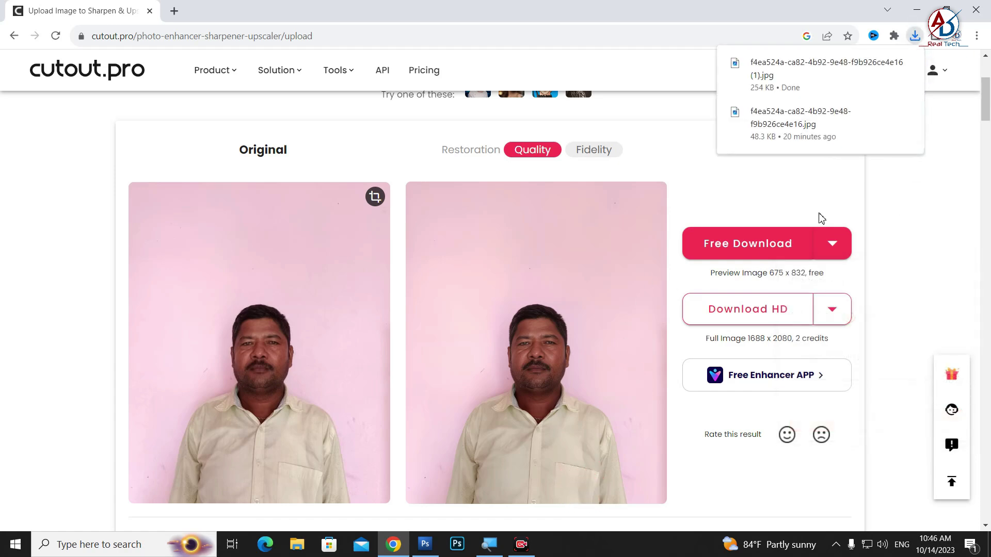
Open the Downloads folder and preview the newly downloaded enhanced portrait in Photos.
click(918, 9)
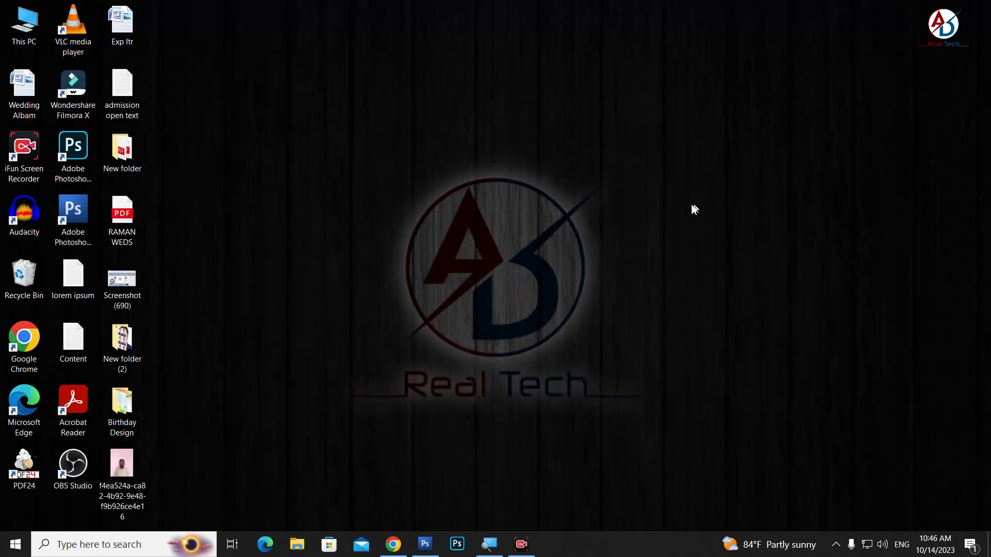
double_click(31, 23)
click(49, 91)
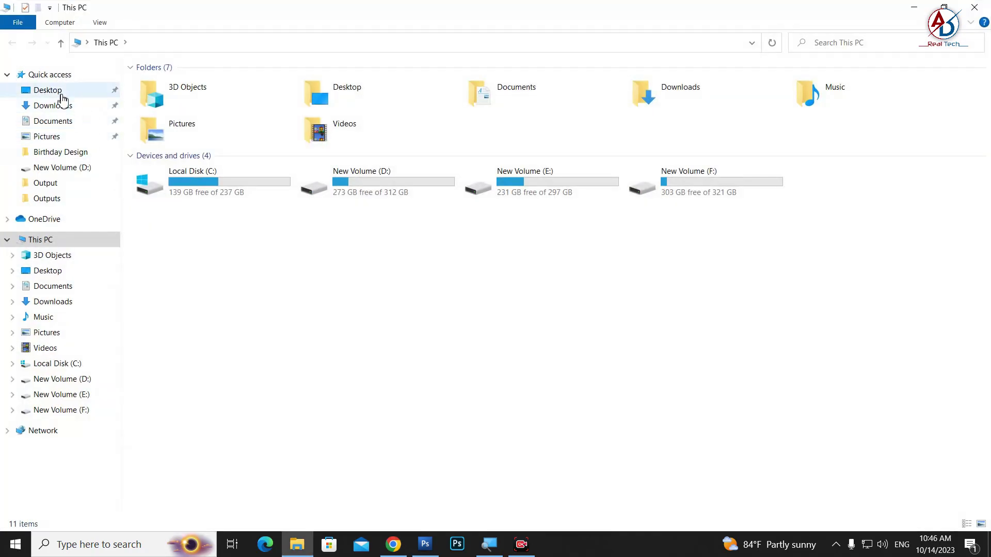
click(53, 105)
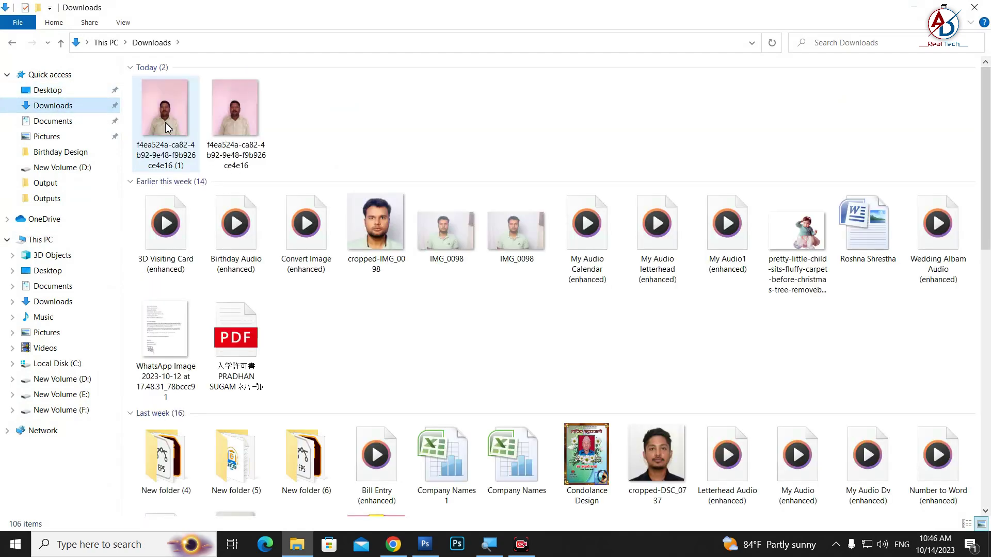
double_click(166, 128)
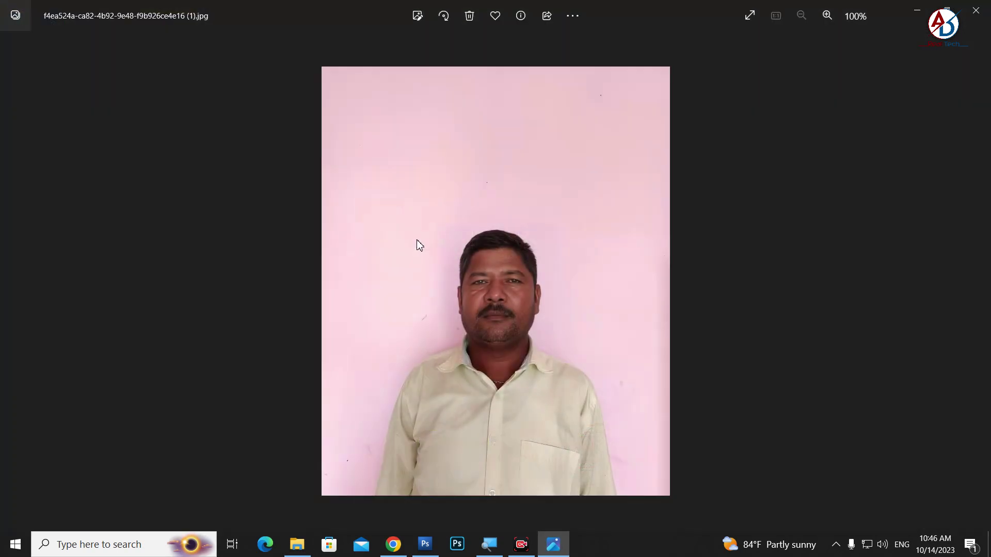
scroll(555, 296, up, 2)
scroll(560, 301, up, 2)
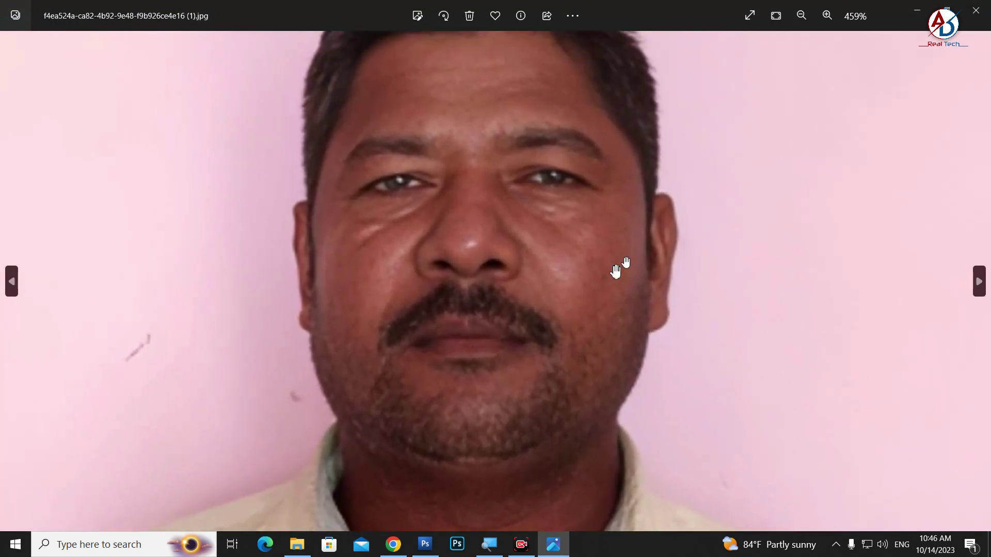
Compare the other downloaded portrait in Photos, then close the preview.
click(976, 10)
double_click(240, 118)
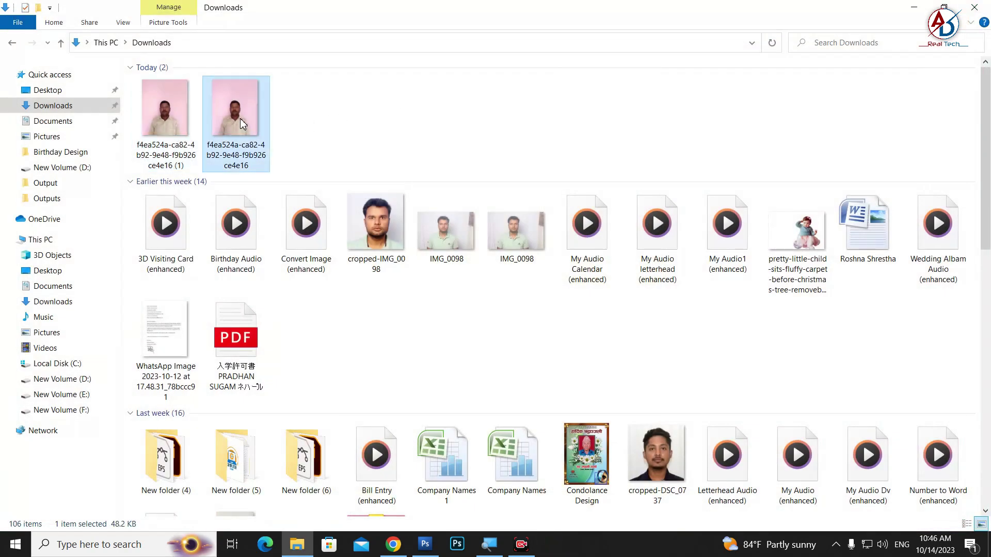
scroll(516, 331, up, 1)
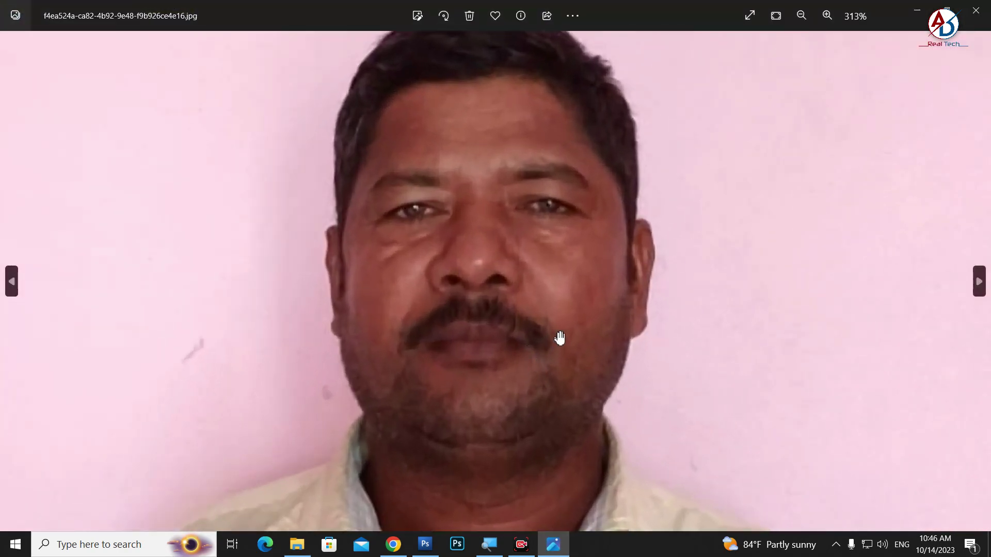
scroll(560, 339, down, 1)
click(973, 10)
double_click(176, 111)
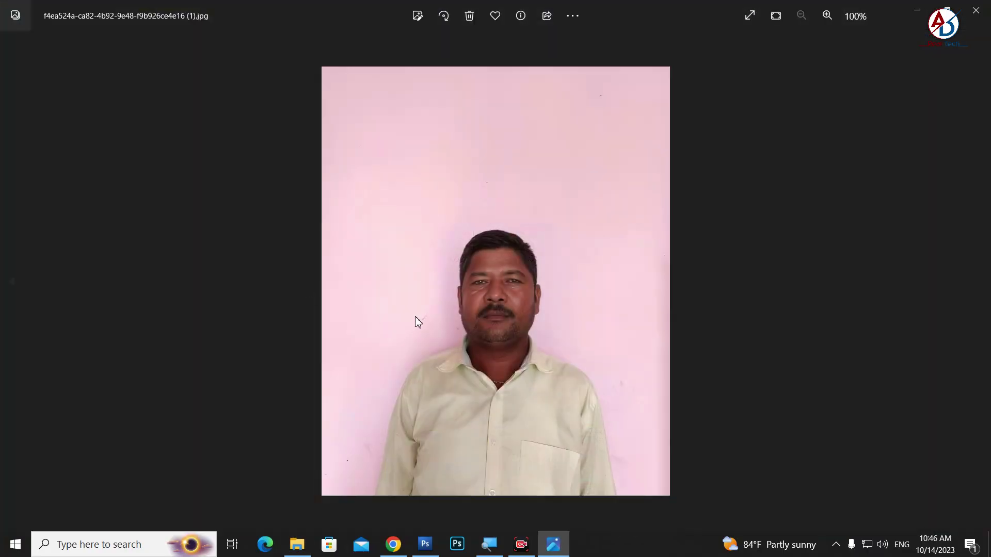
scroll(428, 323, up, 2)
scroll(440, 326, down, 2)
click(976, 11)
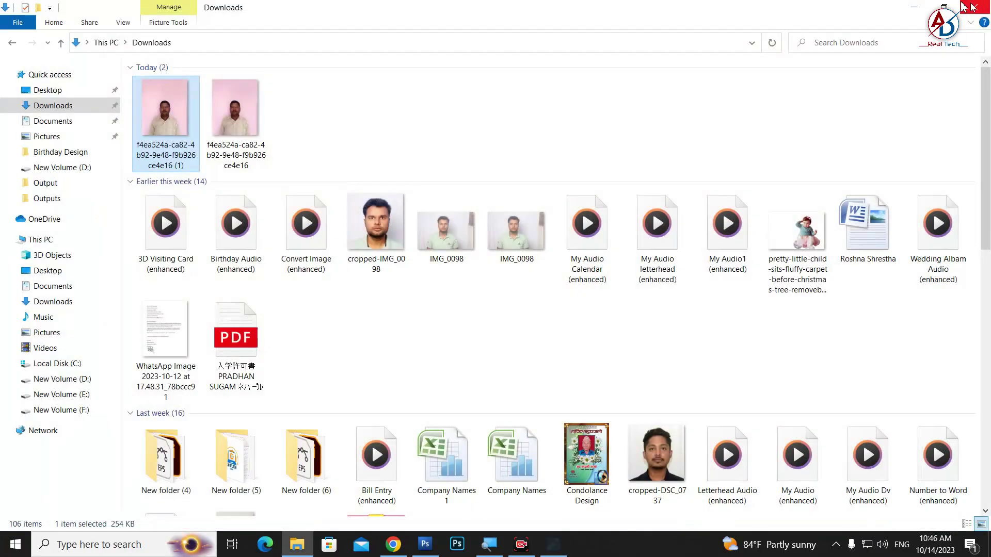
Delete the old portrait from the desktop and reopen Downloads in a smaller window.
click(916, 8)
click(111, 480)
key(Delete)
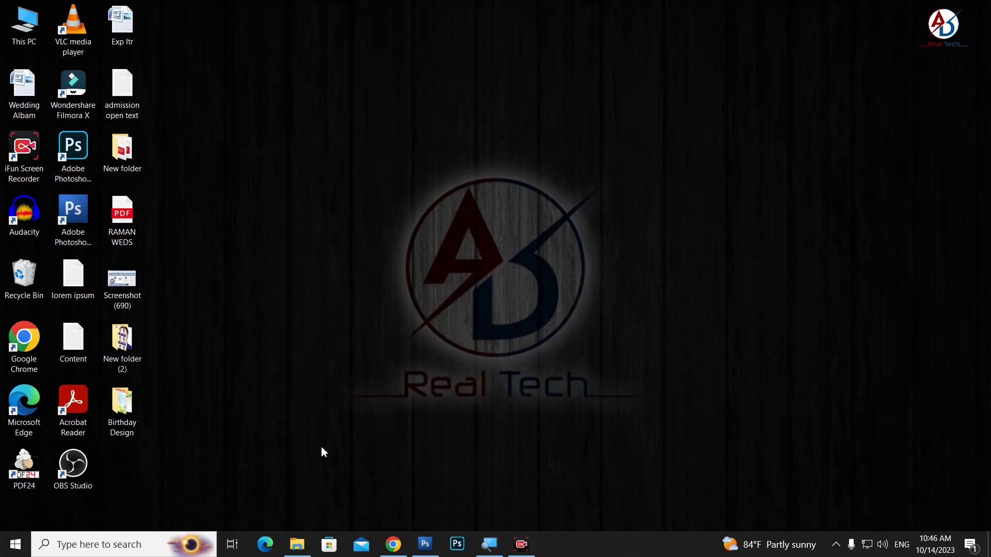
double_click(24, 24)
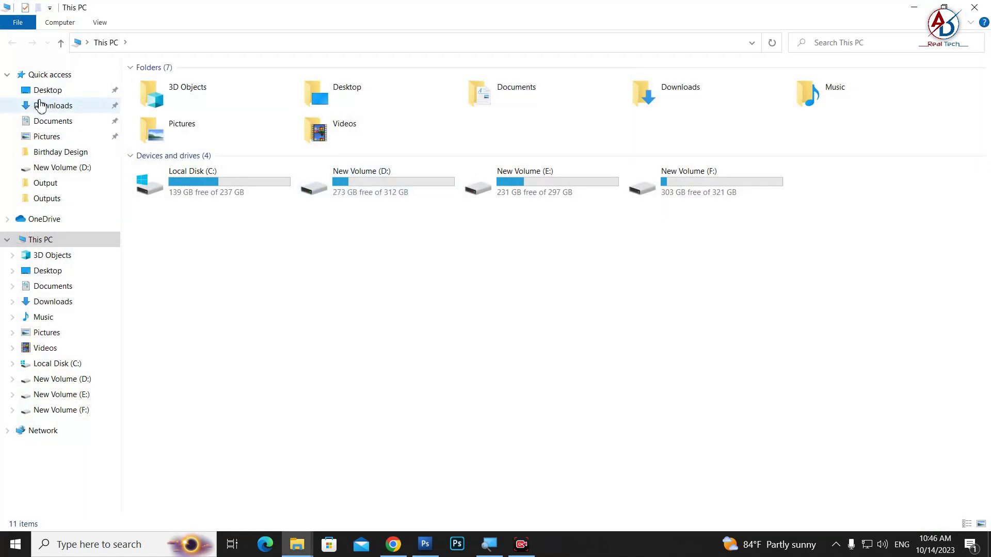
click(47, 105)
mouse_move(571, 6)
mouse_down()
mouse_move(298, 141)
mouse_move(702, 104)
mouse_up()
key(super+d)
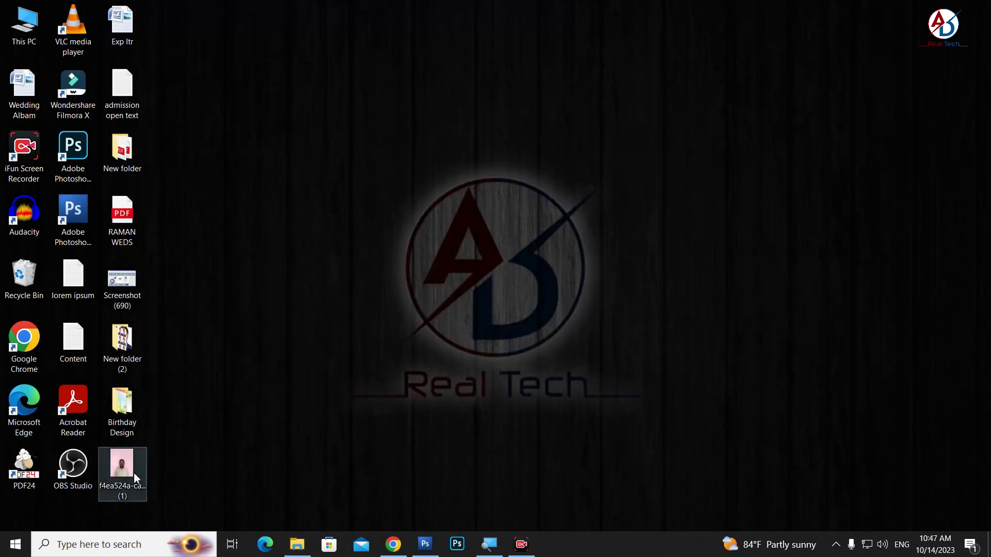
Open the enhanced desktop portrait JPG in Photoshop and zoom in and out to inspect it.
drag(135, 473, 434, 537)
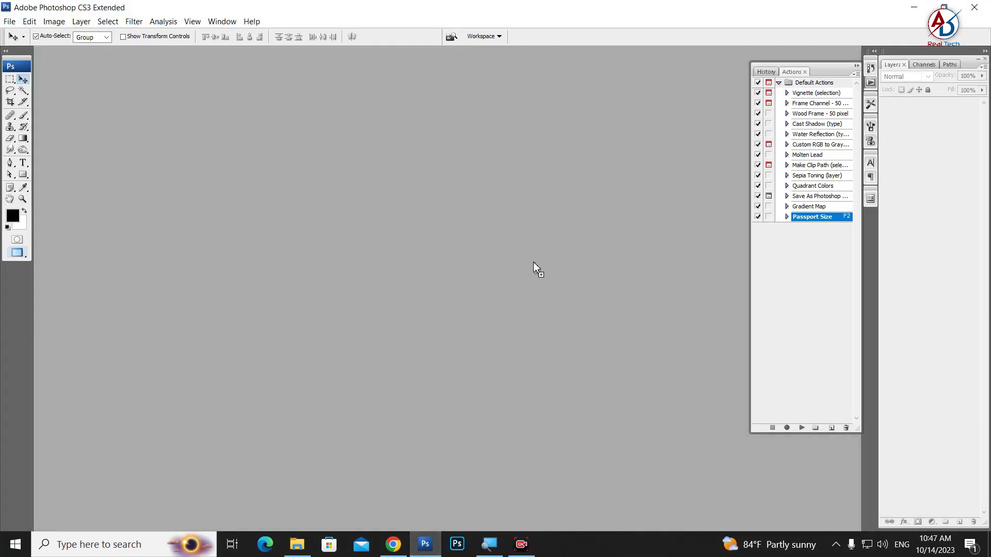
scroll(486, 308, up, 2)
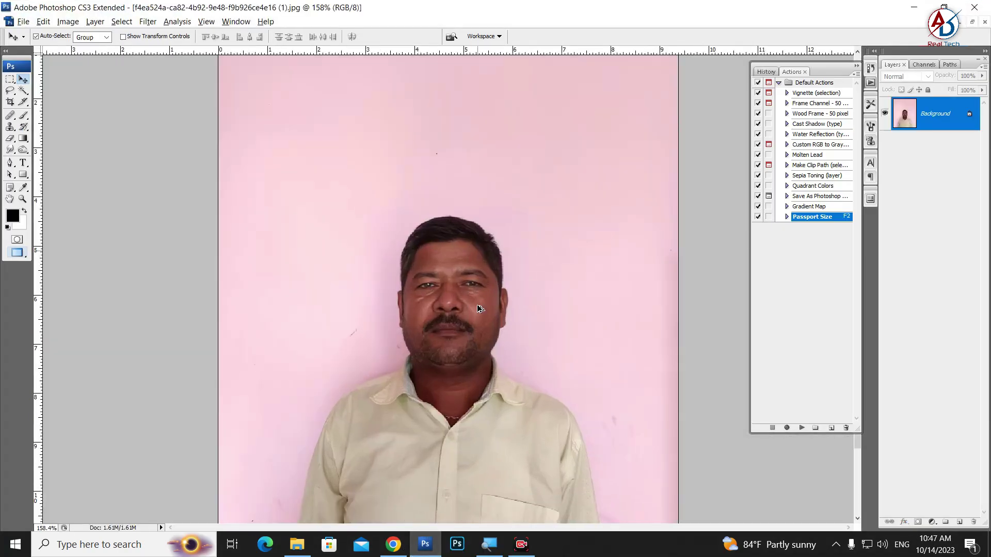
scroll(476, 309, up, 2)
scroll(485, 323, up, 2)
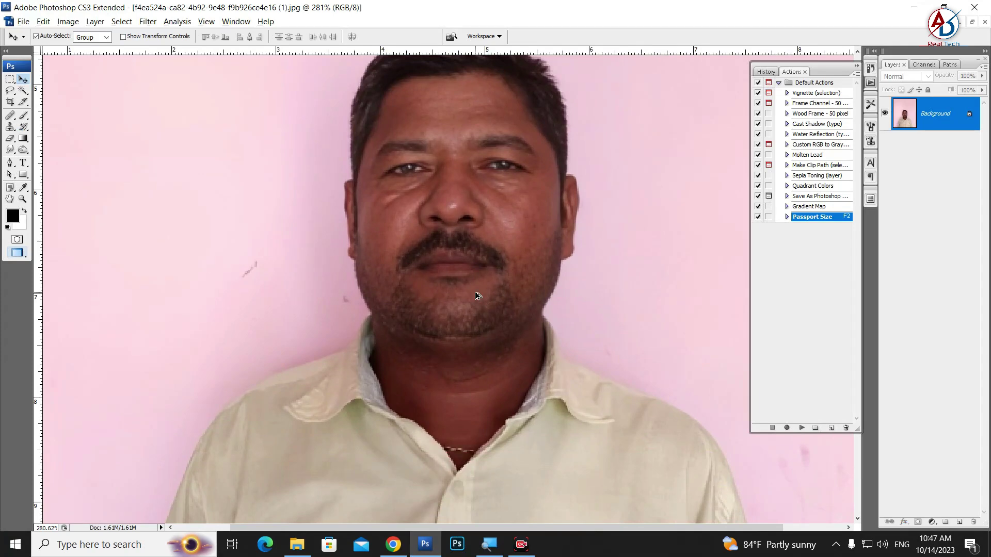
scroll(477, 295, down, 2)
scroll(514, 294, down, 1)
scroll(428, 283, up, 1)
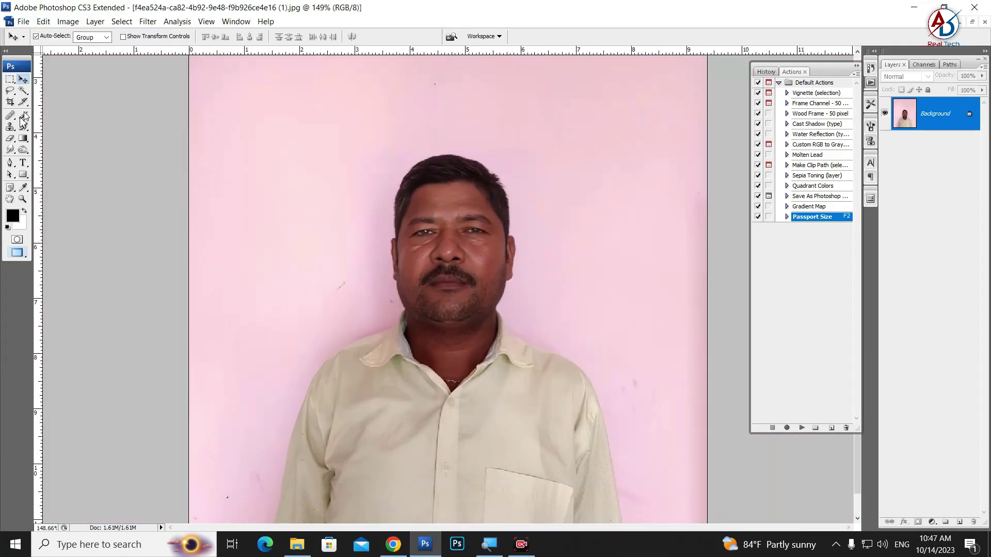
Crop around the head and shoulders to 1.1 × 1.35 in at 300 pixels/inch.
click(10, 103)
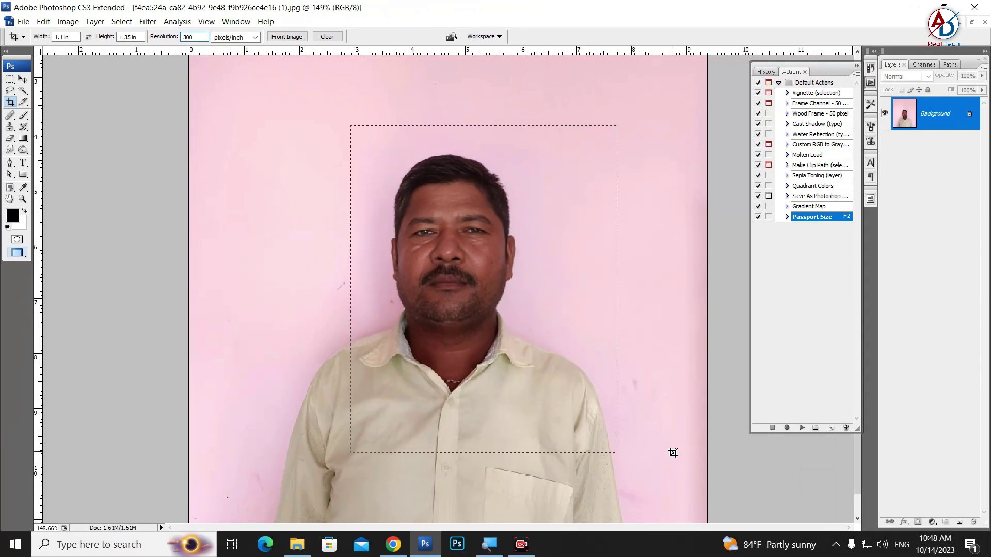
drag(352, 126, 564, 398)
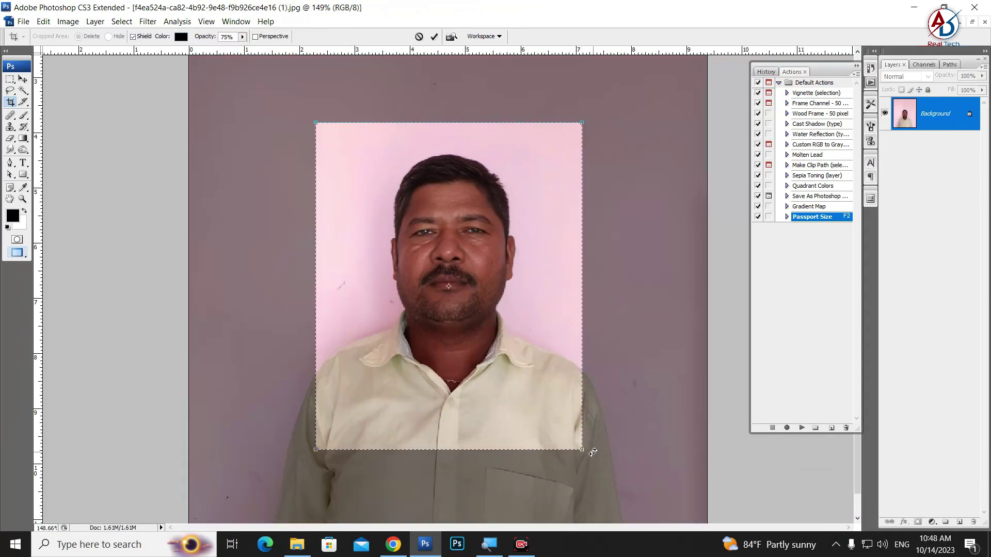
drag(582, 449, 577, 435)
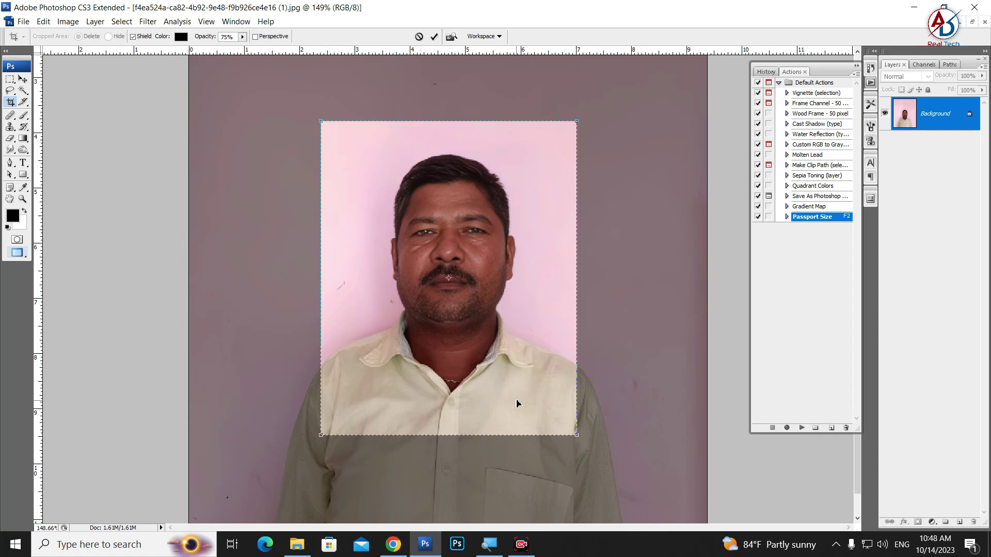
key(Return)
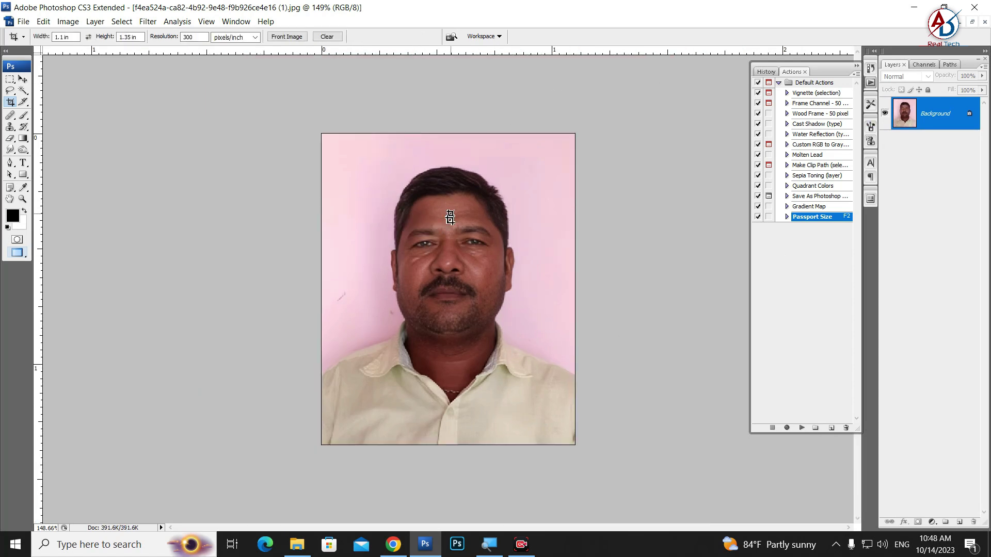
key(w)
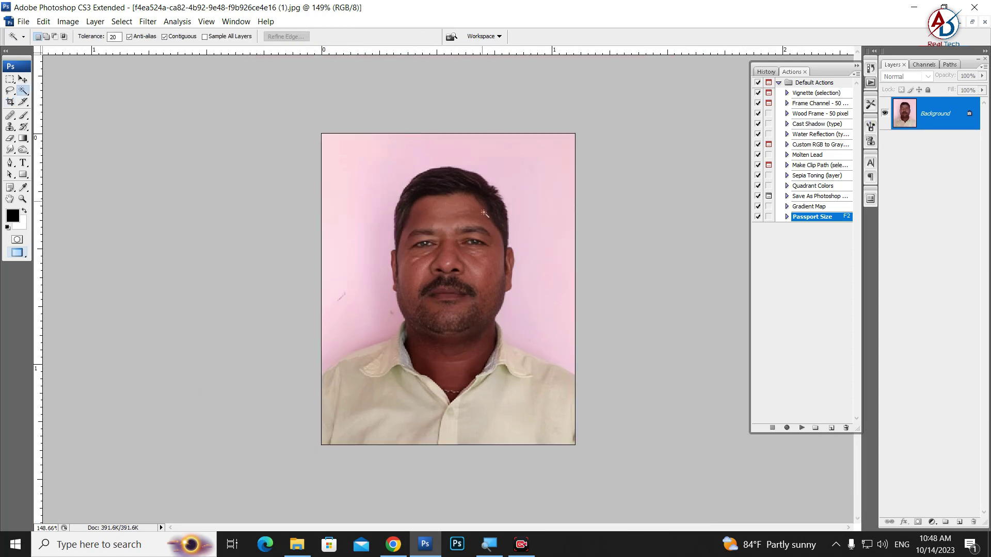
right_click(27, 95)
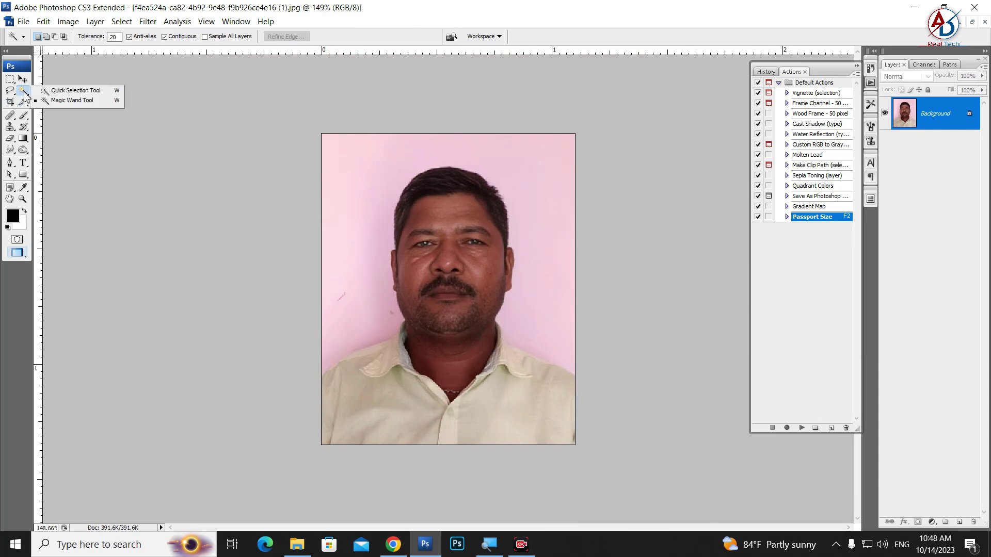
click(82, 100)
click(350, 316)
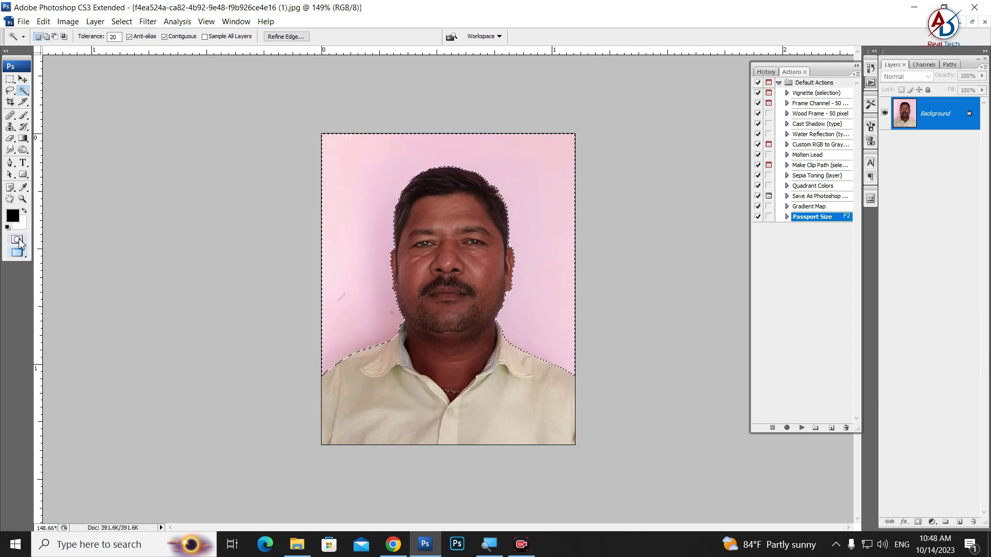
click(267, 262)
scroll(535, 349, up, 2)
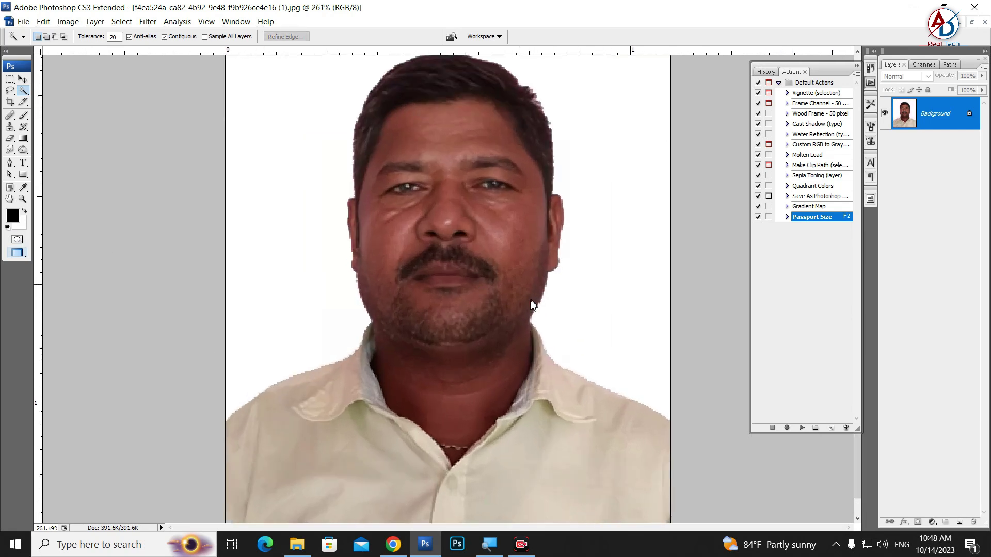
key(ctrl+alt+z)
key(ctrl+alt+z)
scroll(509, 310, down, 2)
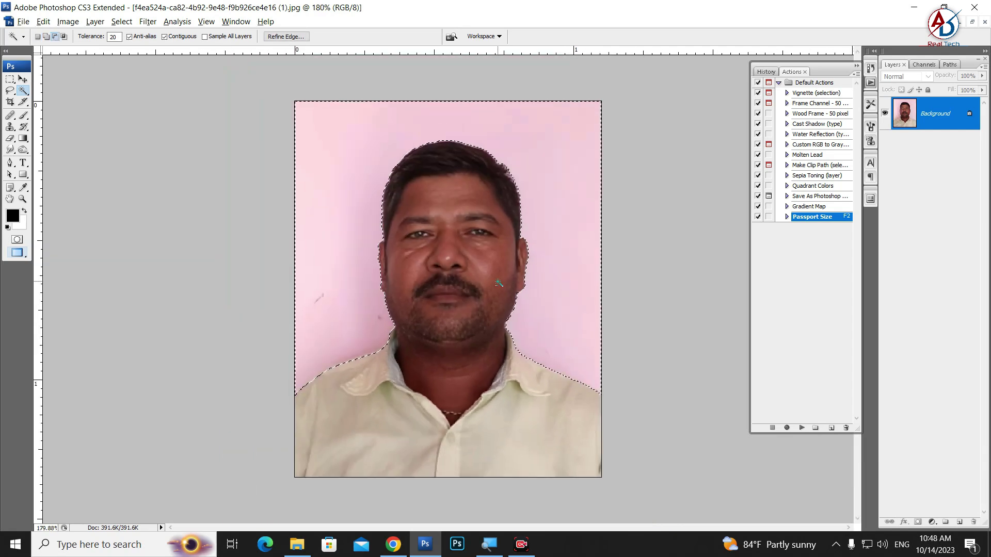
right_click(501, 286)
click(640, 225)
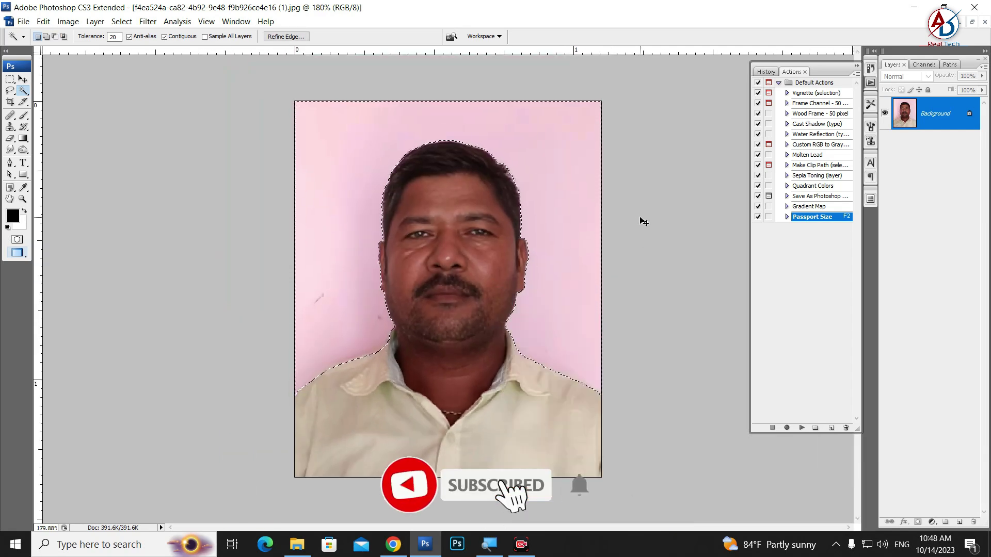
Brighten the portrait by raising the Curves midpoint.
key(ctrl+m)
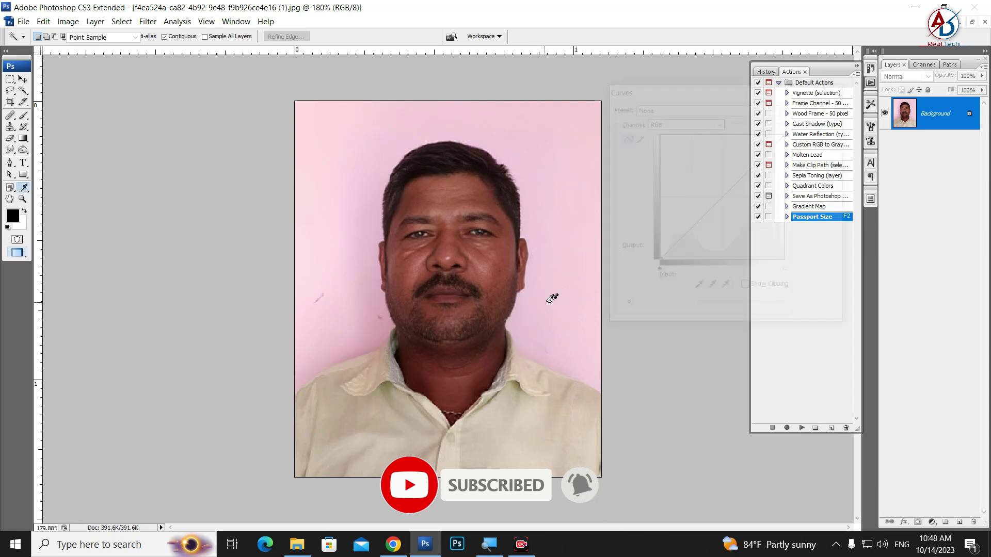
drag(719, 200, 716, 193)
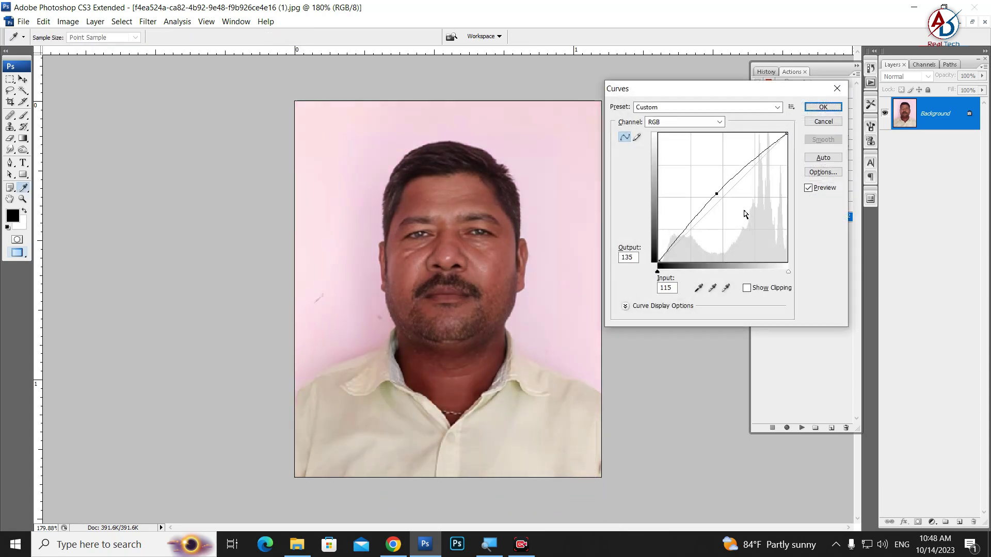
key(Return)
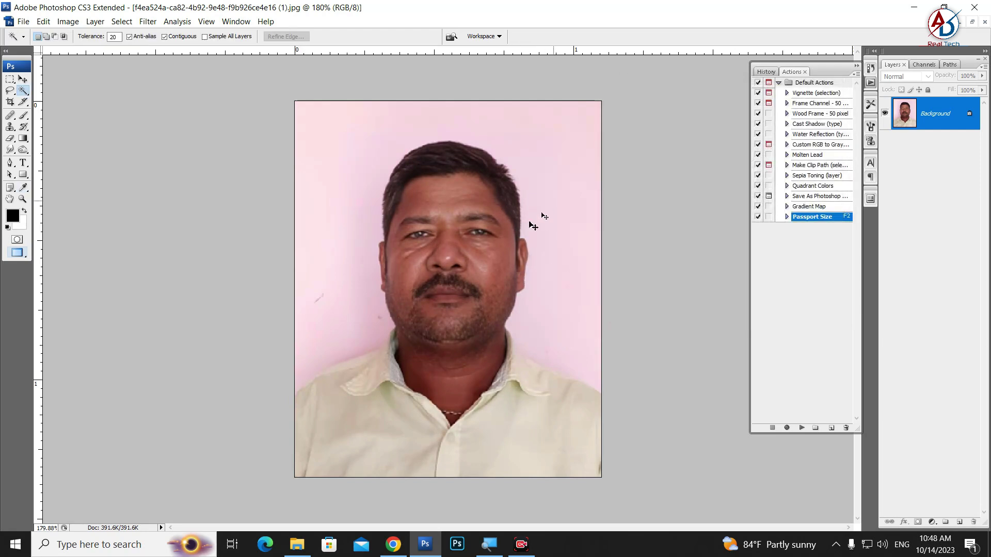
Set the midtone Color Balance to -18, -8, -7.
key(ctrl+b)
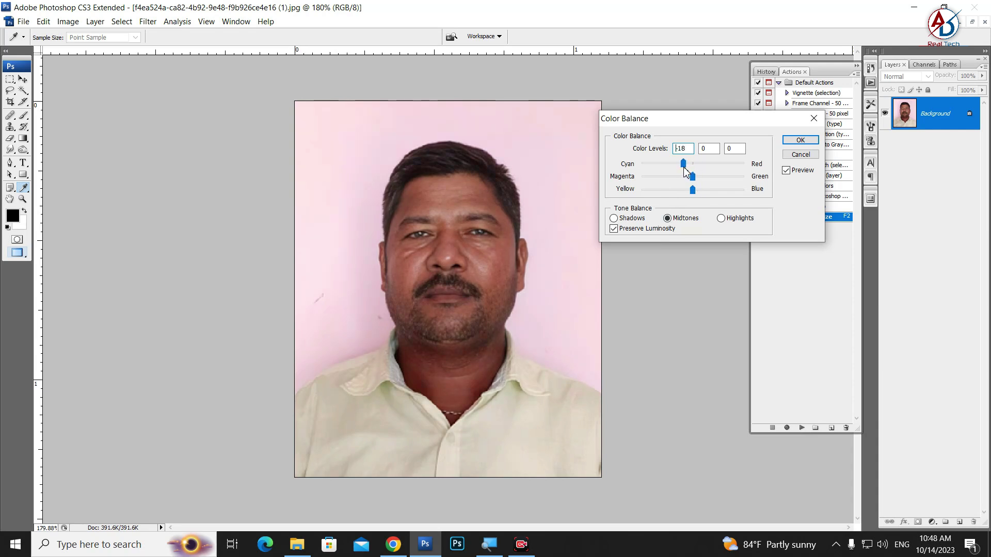
drag(693, 179, 700, 185)
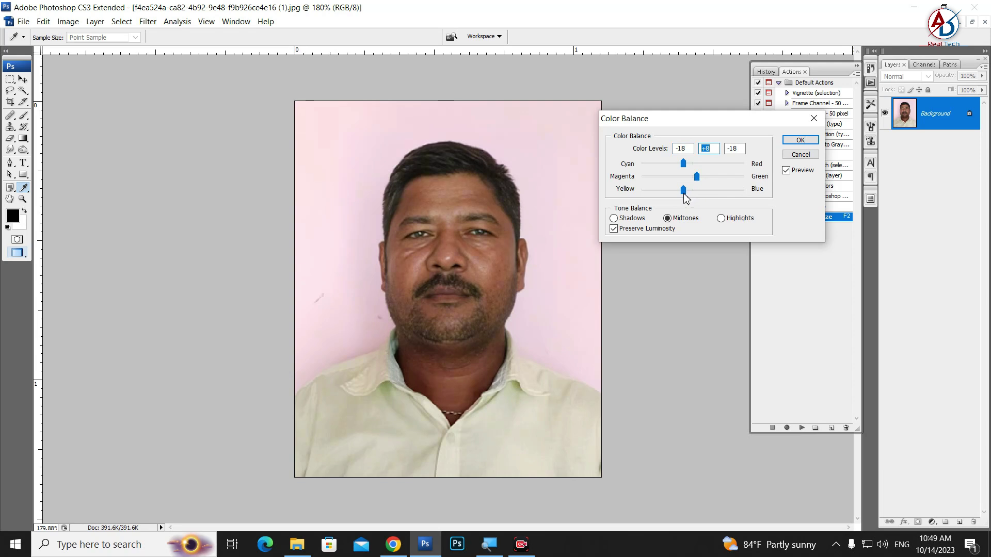
drag(684, 195, 695, 195)
click(800, 140)
key(w)
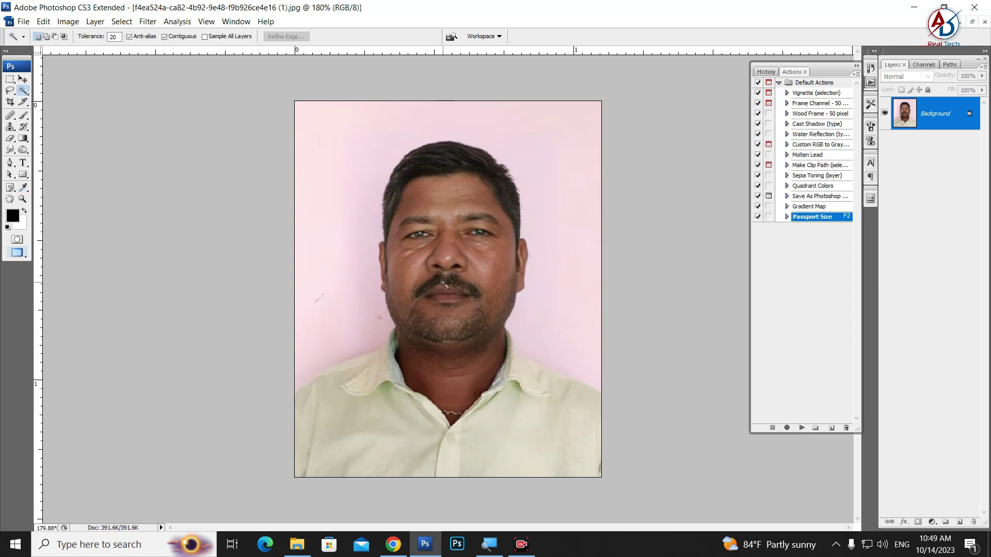
Set the Levels input values to 10, 1.11 and 240.
key(ctrl+l)
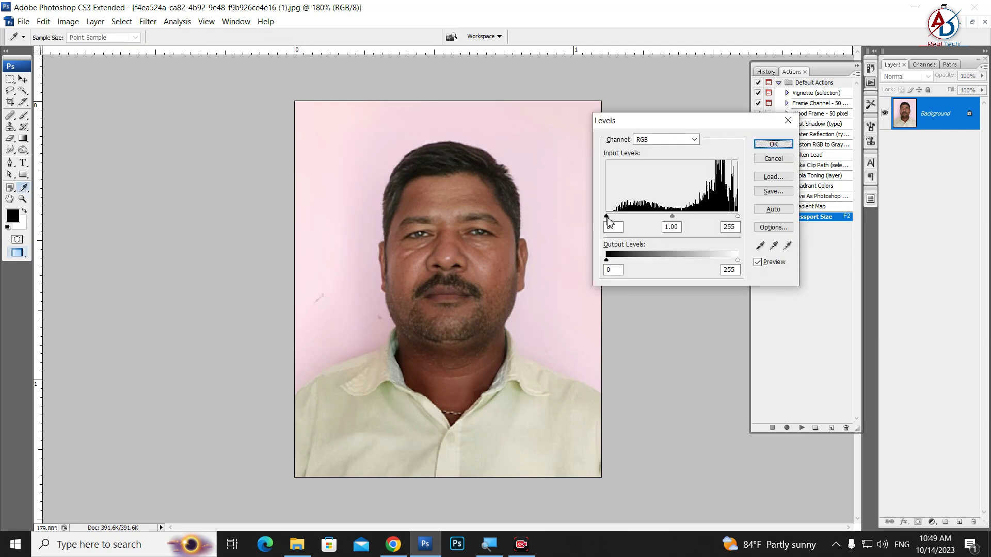
drag(607, 217, 666, 221)
key(ctrl+z)
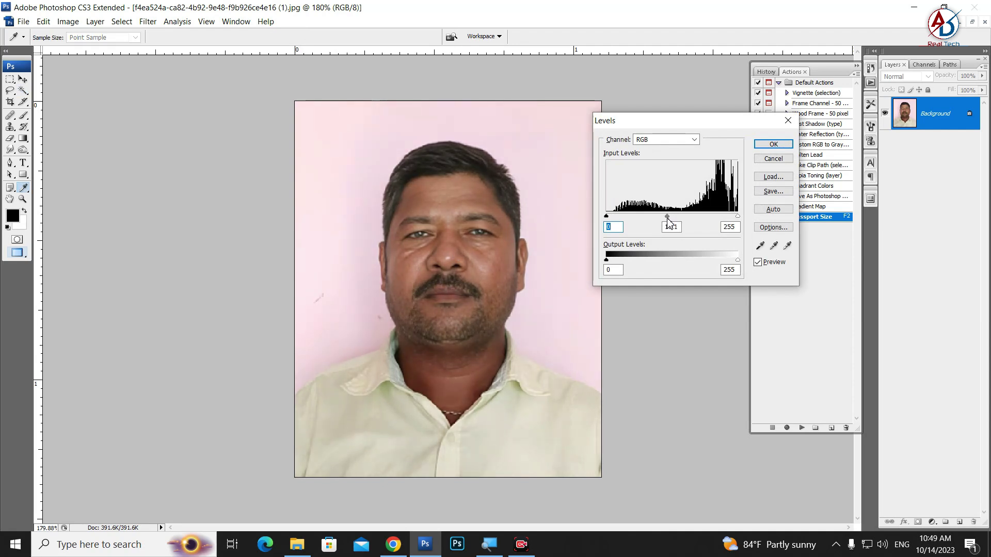
click(668, 219)
drag(738, 217, 731, 217)
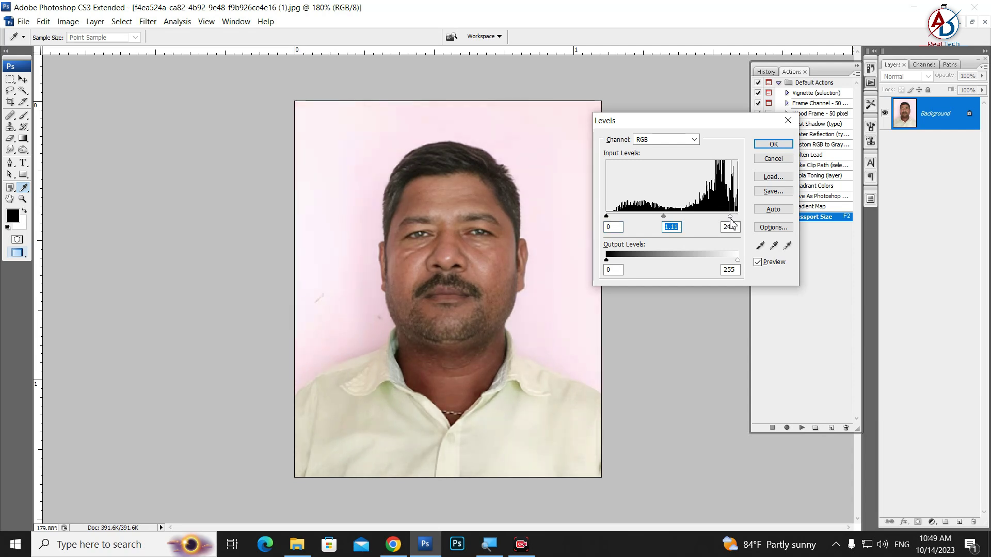
click(730, 219)
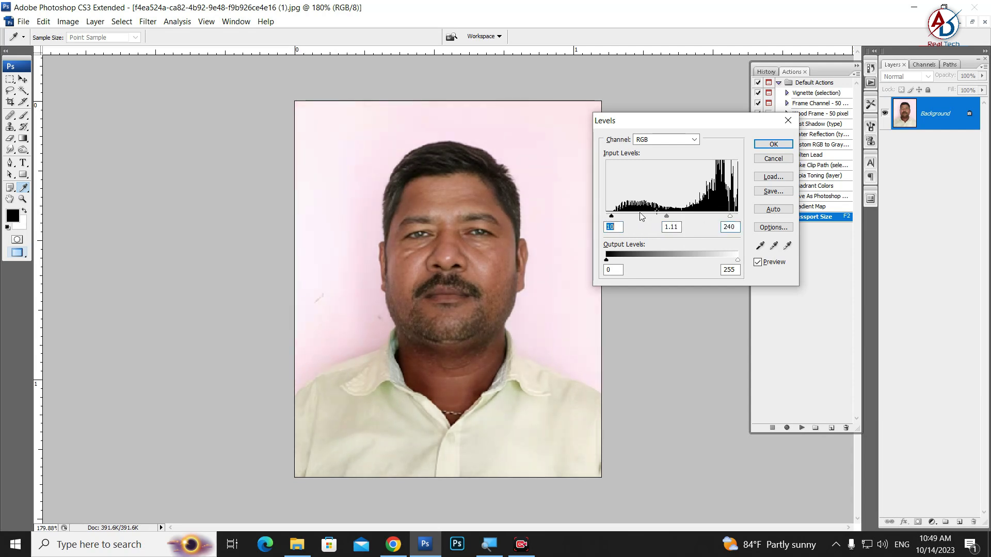
click(773, 144)
key(w)
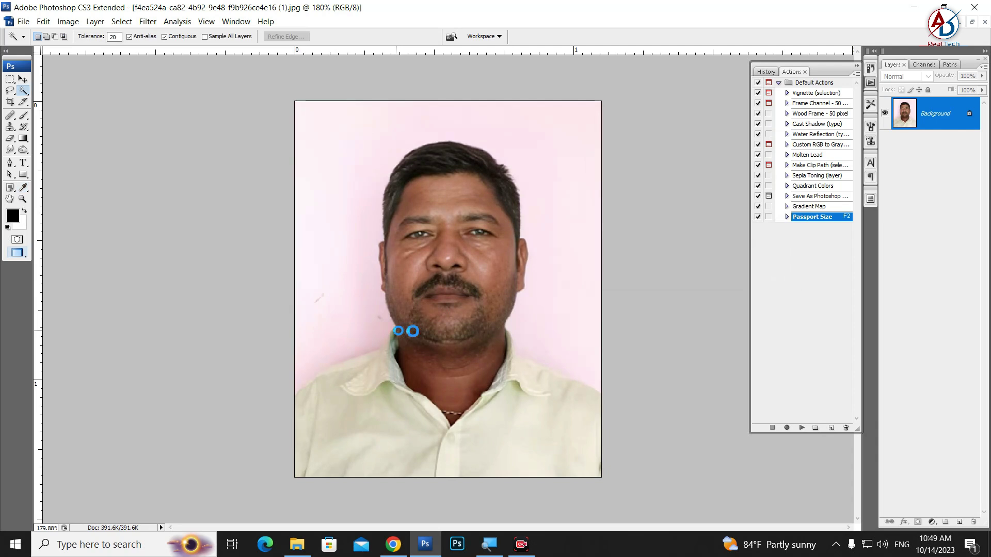
Lift the Curves midpoint slightly to Input 121 / Output 133.
key(ctrl+m)
drag(724, 197, 719, 195)
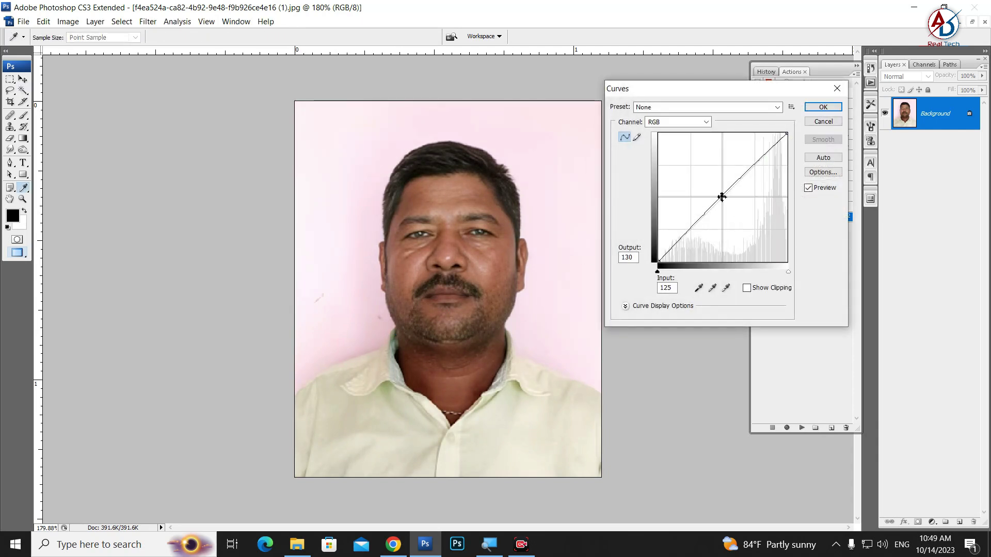
click(823, 107)
scroll(394, 317, up, 2)
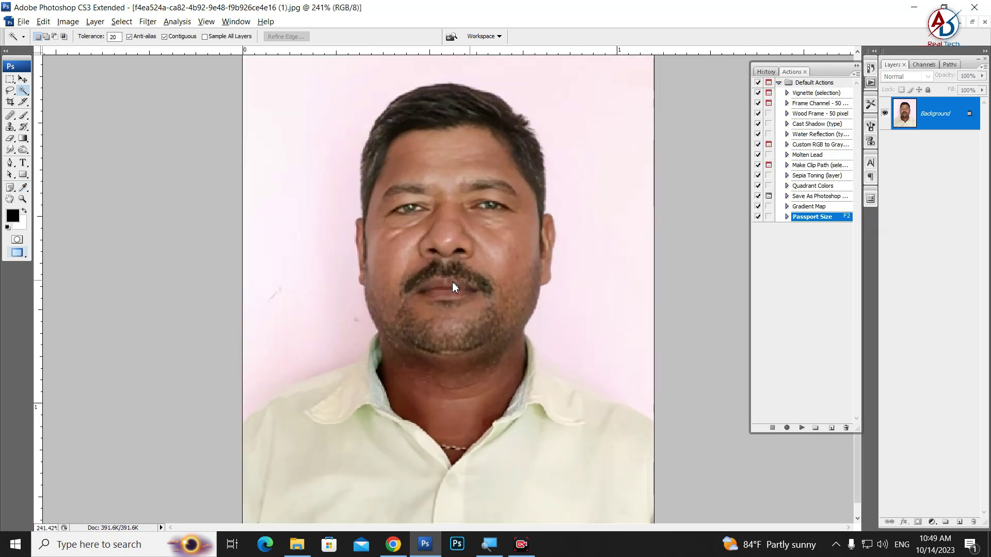
scroll(453, 305, down, 2)
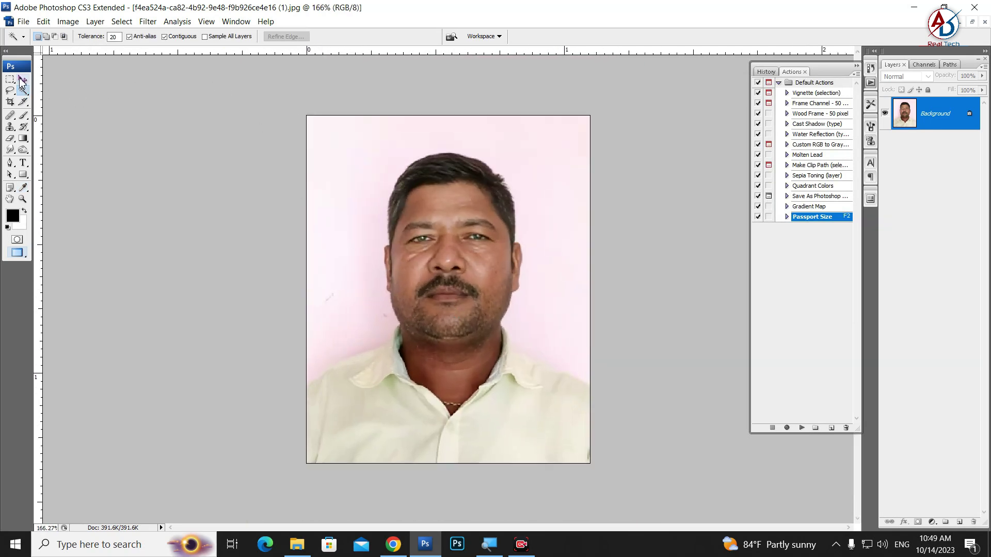
Apply the Imagenomic Noiseware noise-reduction filter to the portrait.
click(23, 79)
click(147, 21)
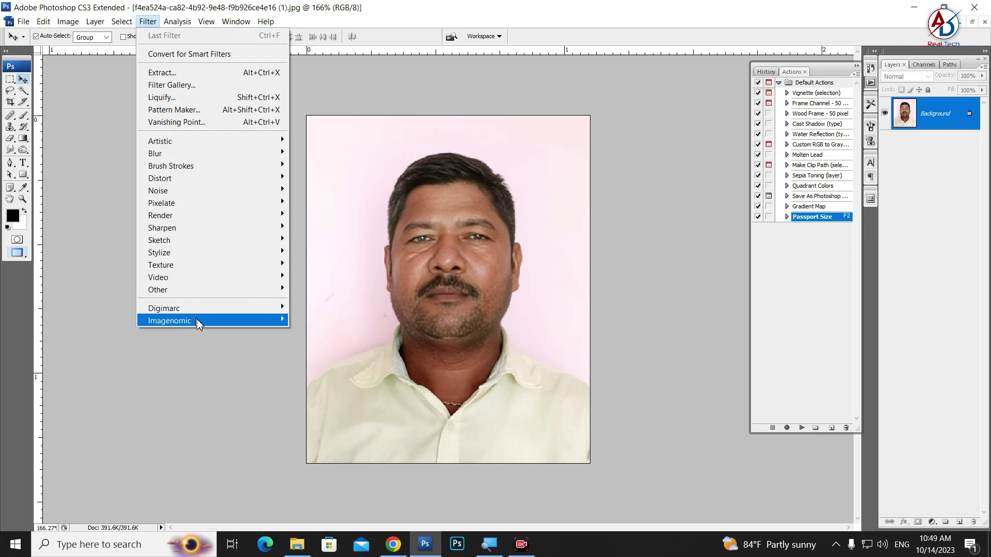
mouse_move(169, 320)
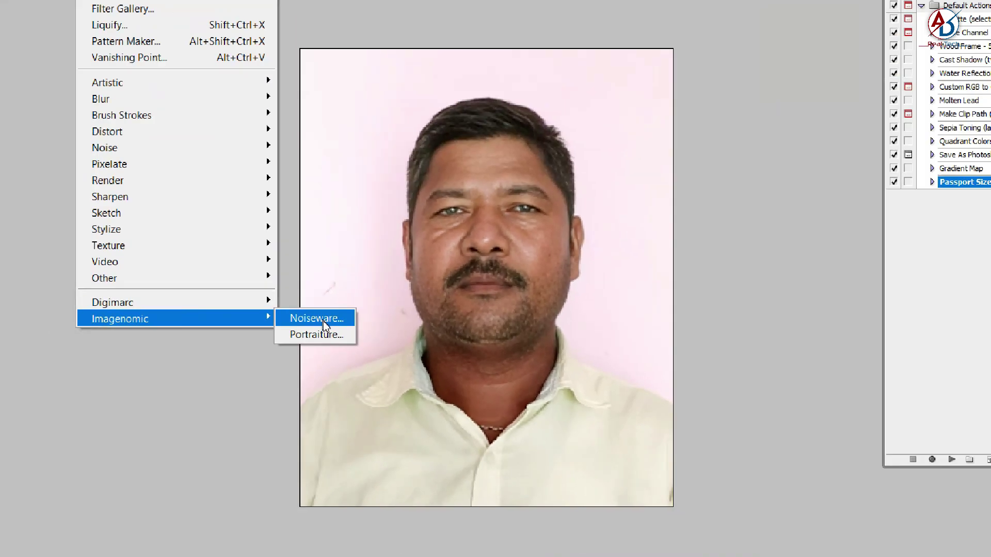
click(324, 321)
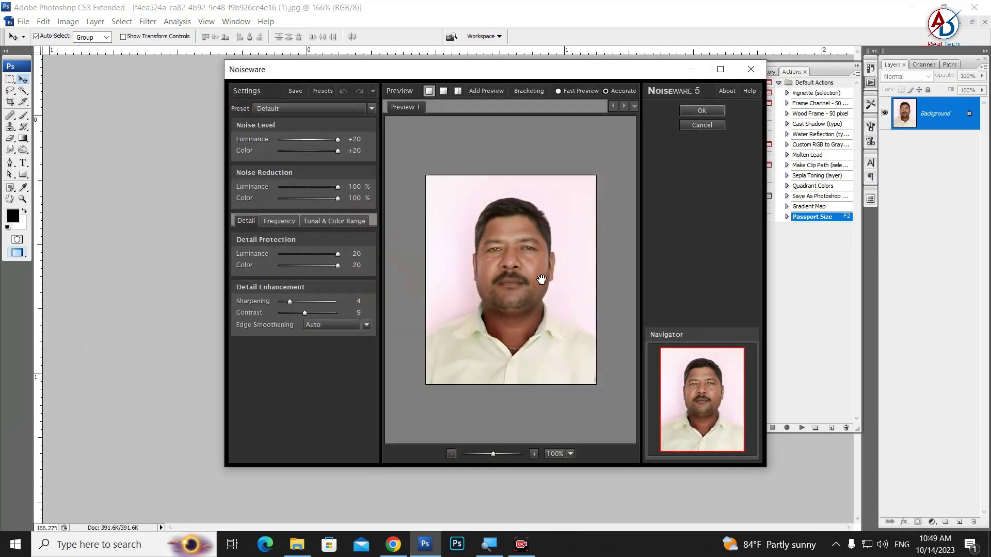
click(700, 111)
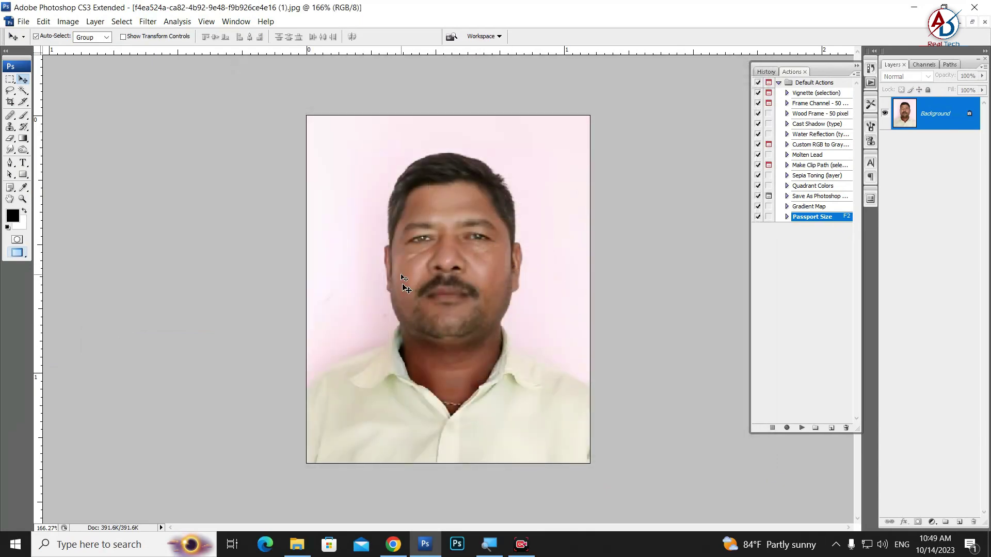
key(ctrl+plus)
key(ctrl+minus)
key(ctrl+0)
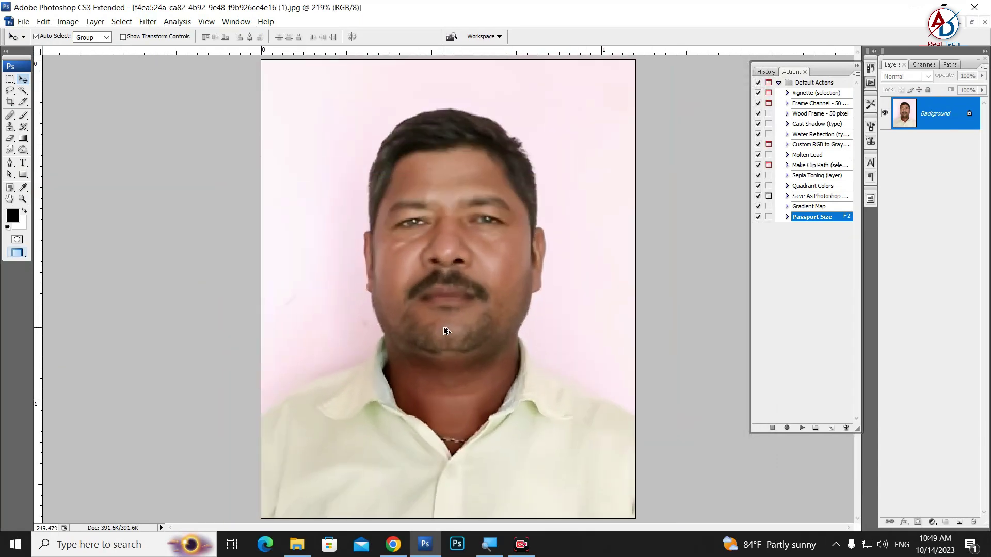
Fade the Noiseware effect to 63% opacity.
click(44, 22)
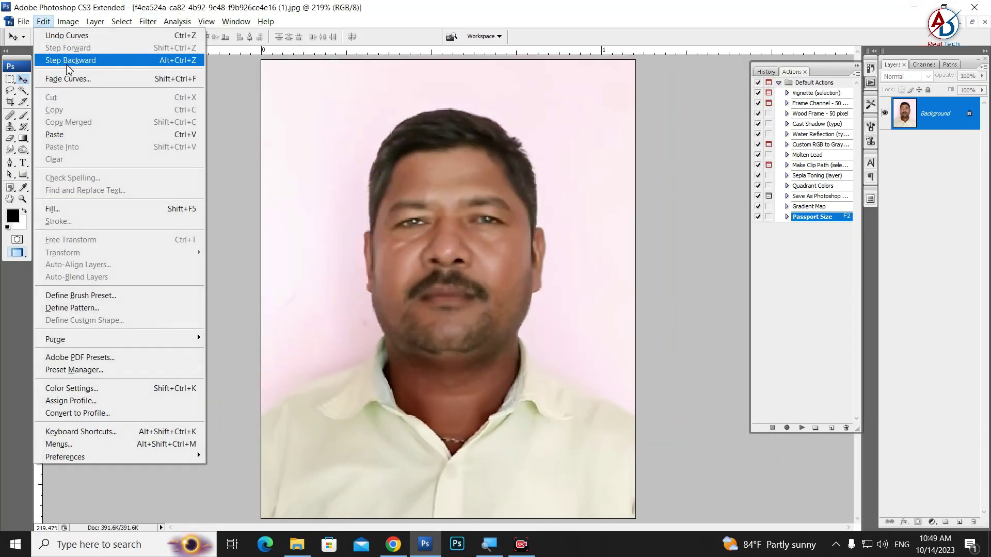
click(51, 24)
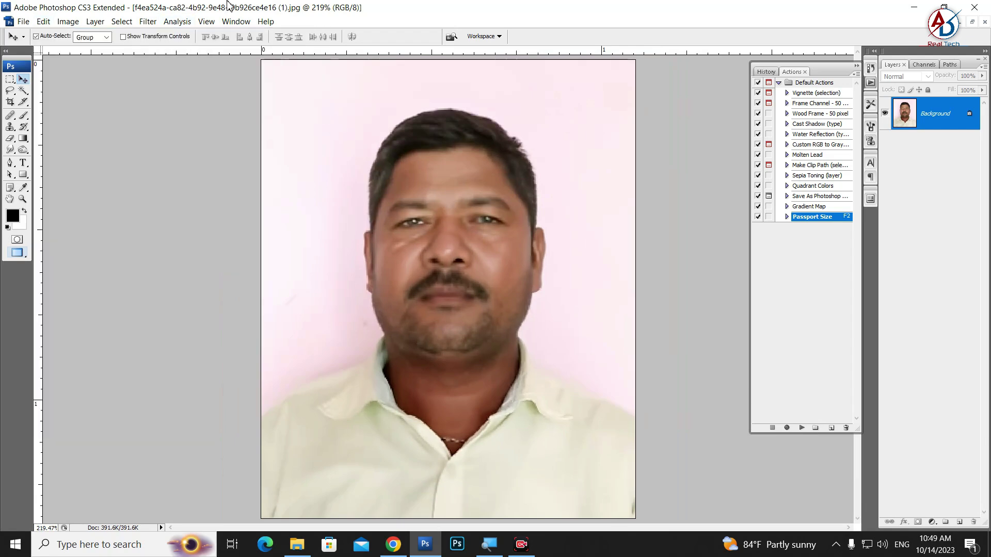
click(53, 24)
click(43, 21)
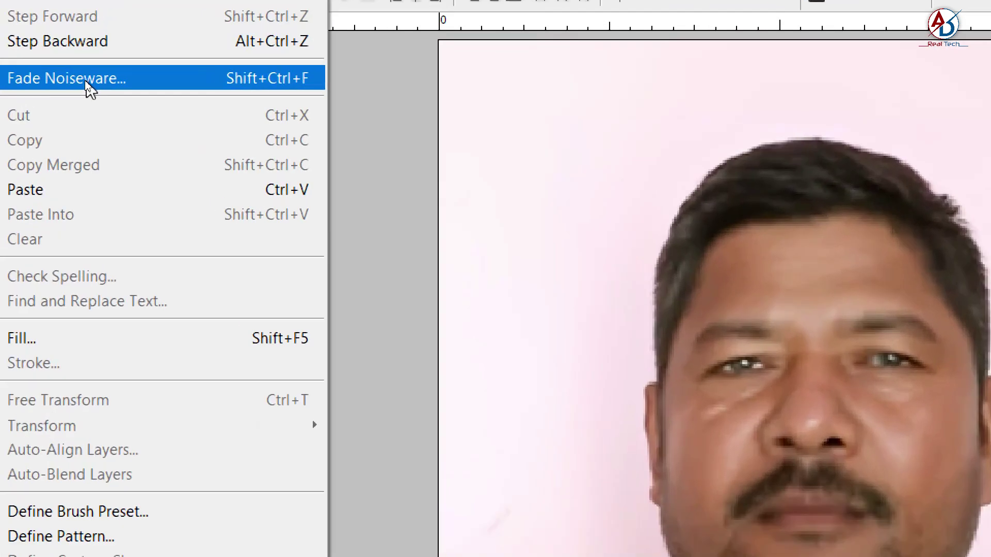
click(86, 80)
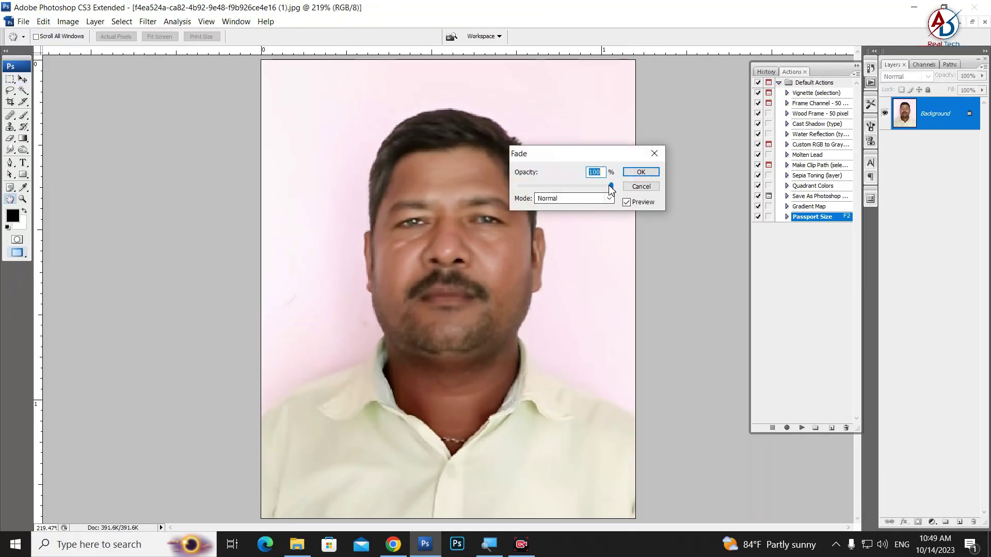
drag(613, 187, 557, 197)
click(640, 173)
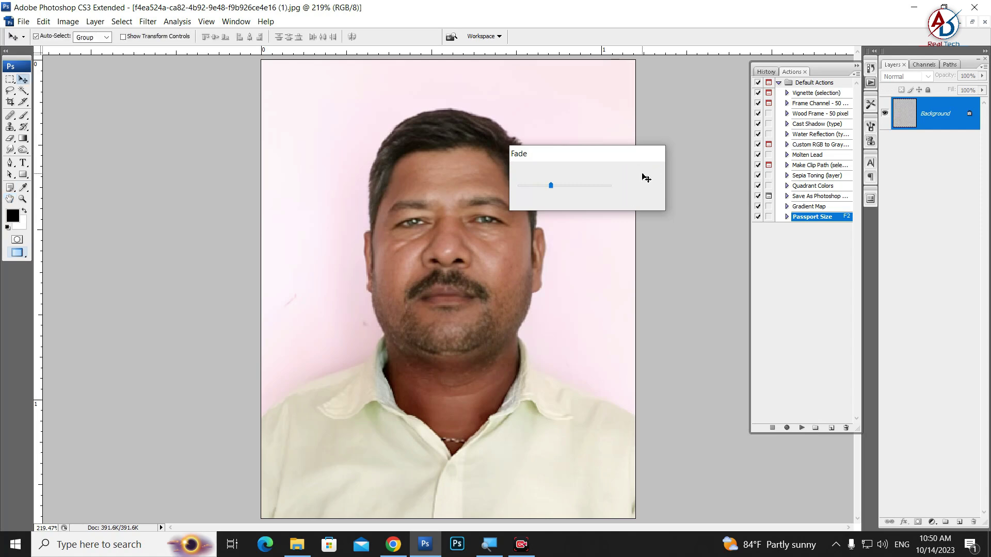
Apply the Imagenomic Portraiture skin-smoothing filter to the portrait.
click(154, 24)
mouse_move(169, 321)
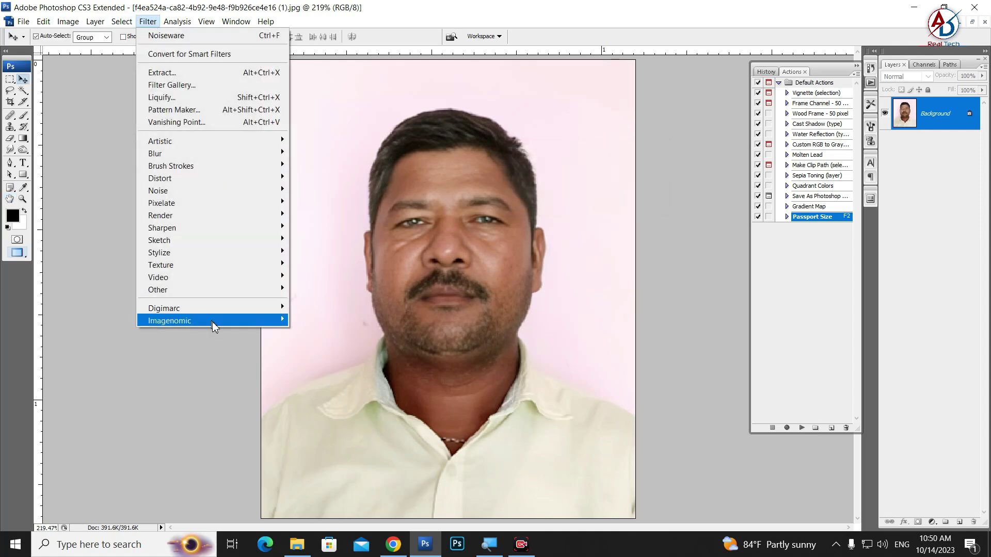
click(313, 333)
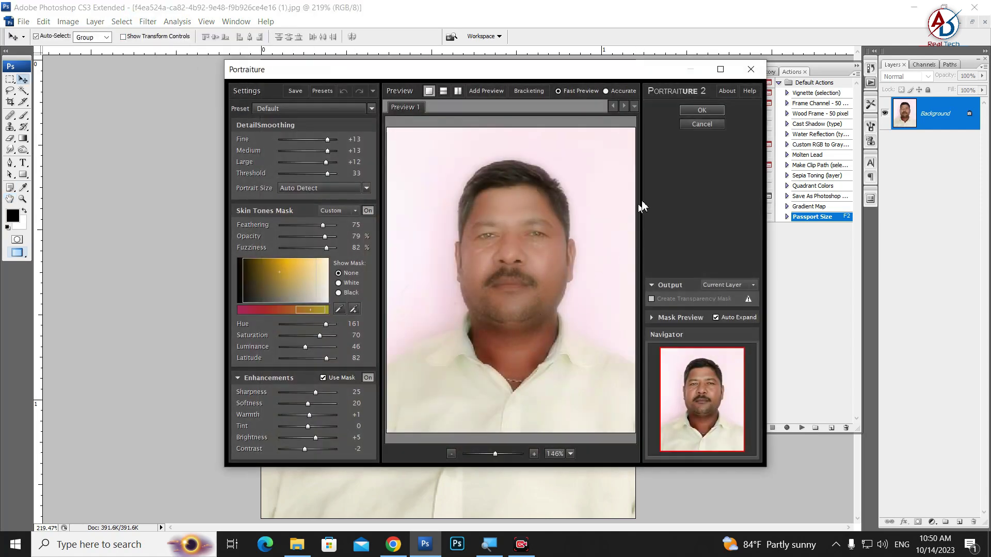
click(700, 112)
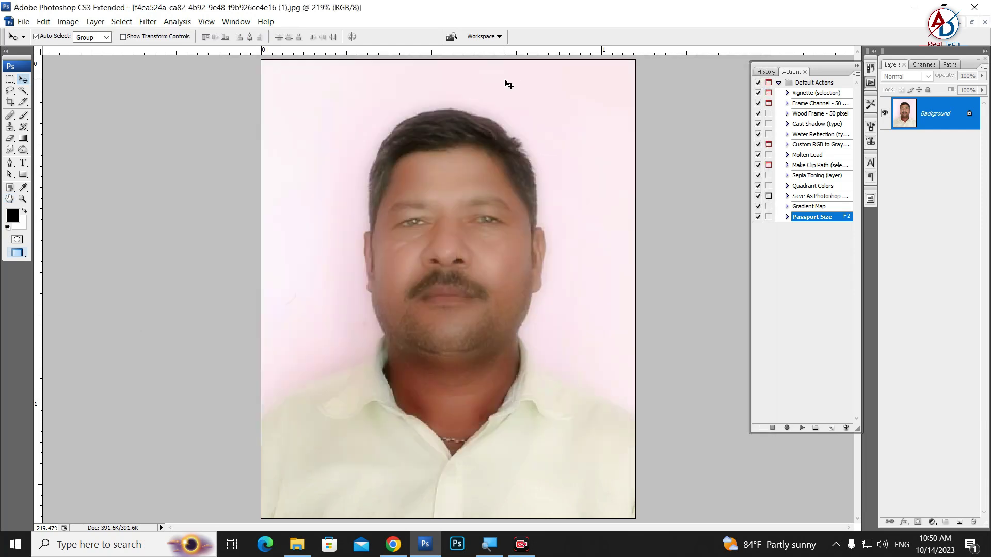
Fade the Portraiture effect to about 20% opacity, then zoom out to the whole photo.
click(44, 21)
click(78, 79)
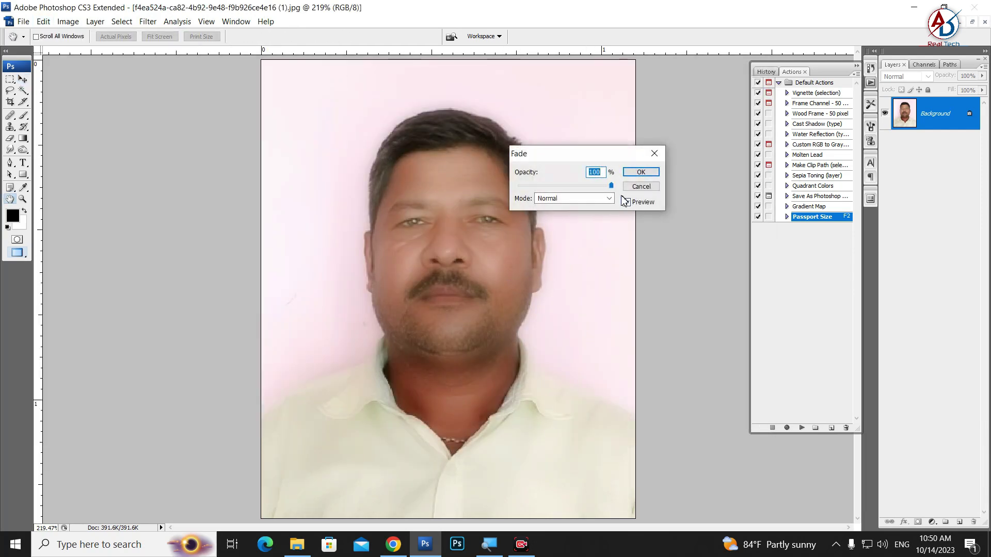
drag(611, 185, 532, 186)
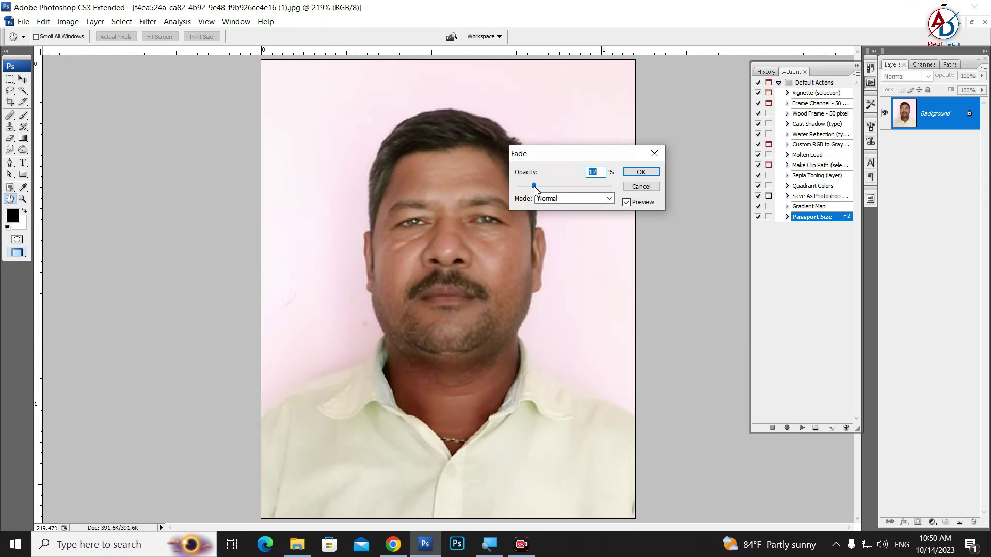
drag(534, 186, 537, 186)
click(641, 172)
key(v)
key(ctrl+minus)
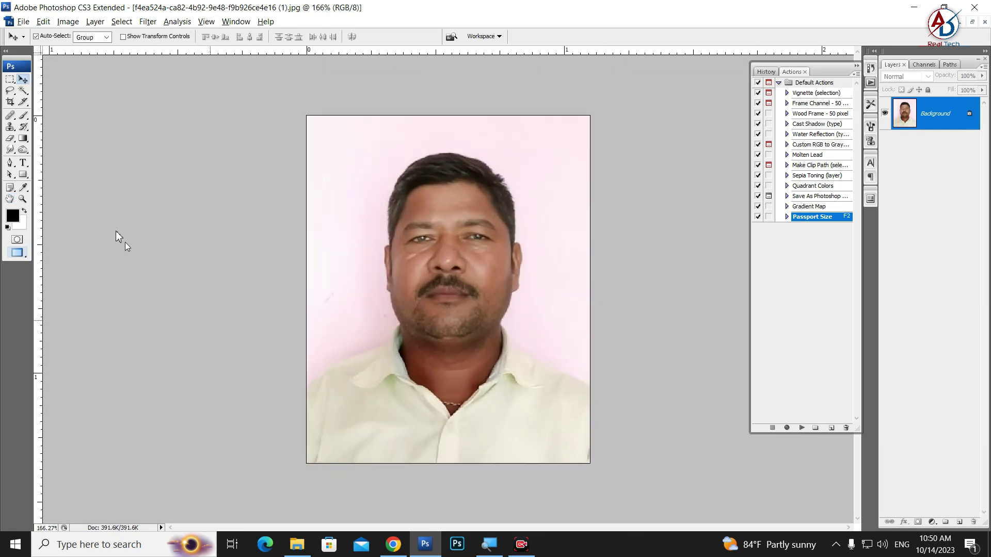
Select the pink background by colour and feather the selection by 1.5 pixels.
click(23, 90)
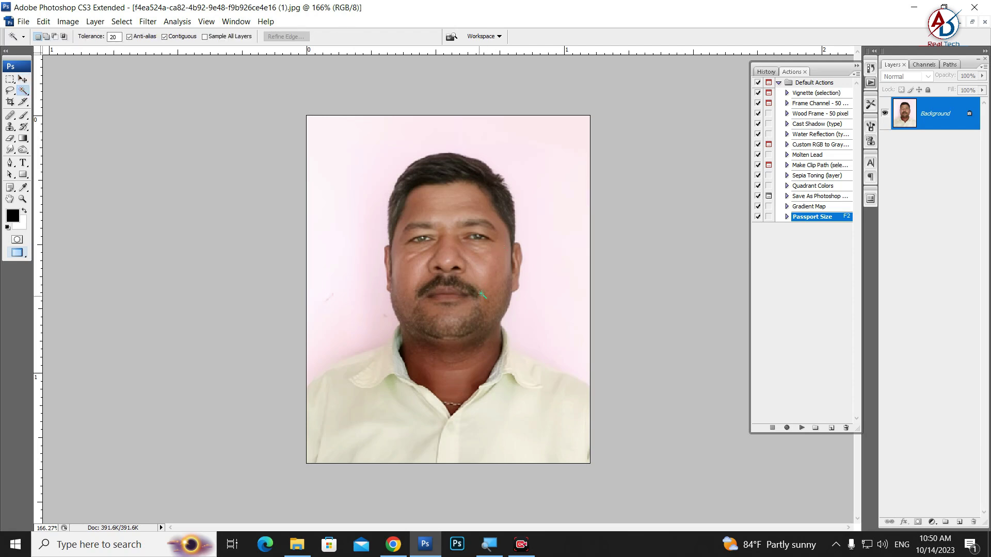
click(549, 338)
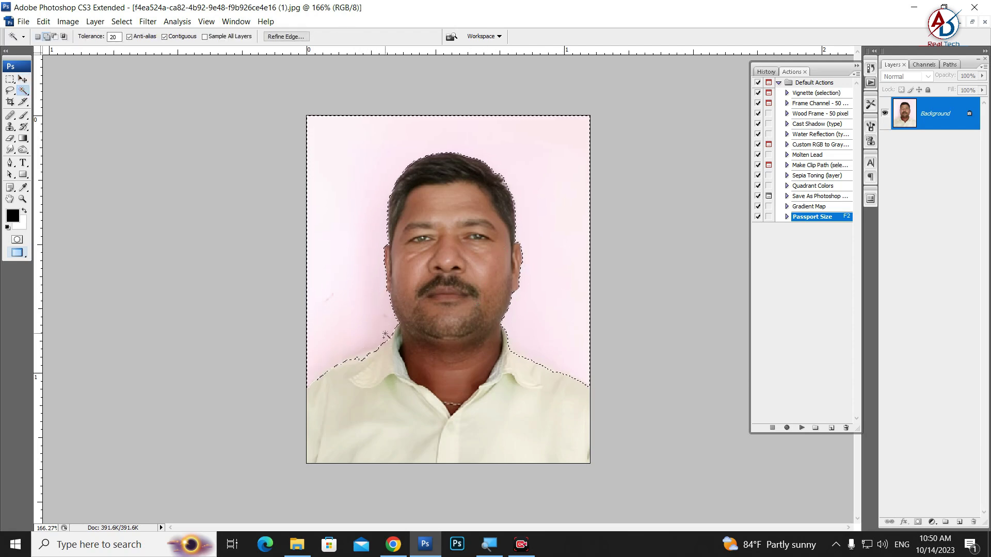
right_click(546, 300)
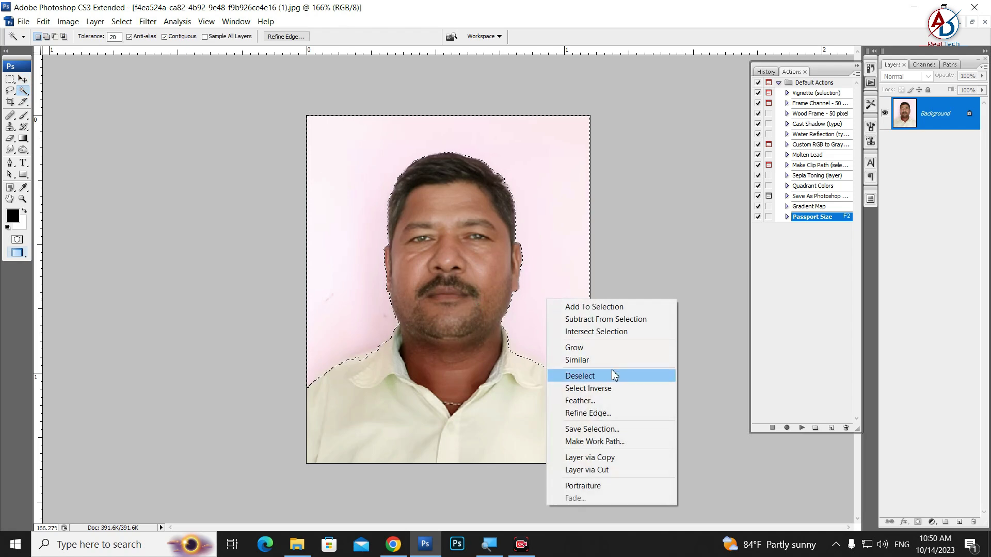
click(597, 401)
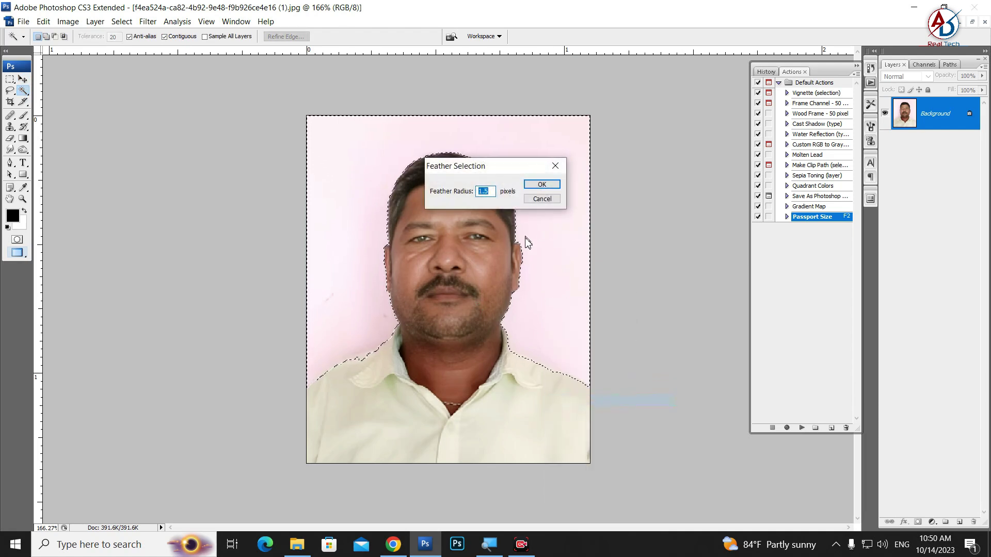
click(548, 184)
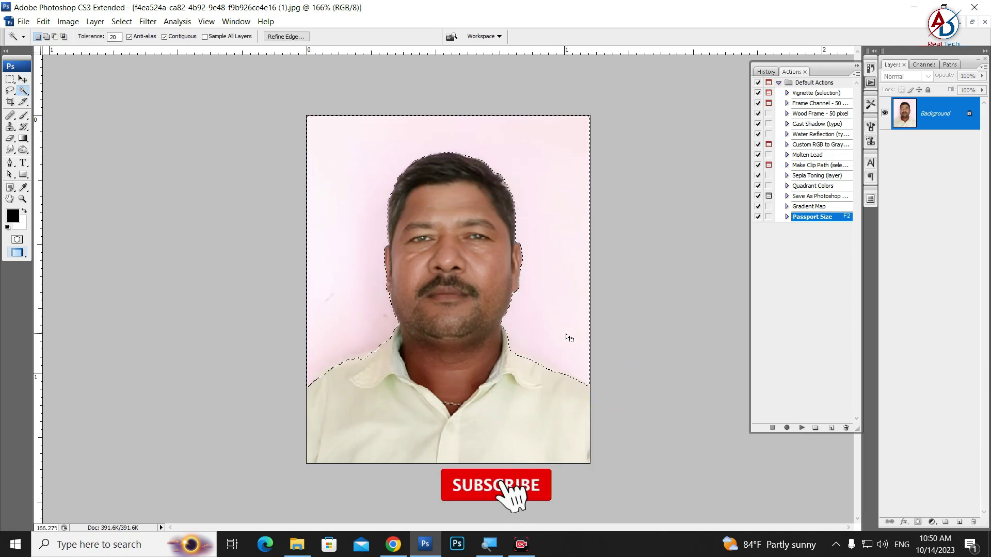
Undo a trial white fill, restore the background selection, and invert it to select the man.
key(Delete)
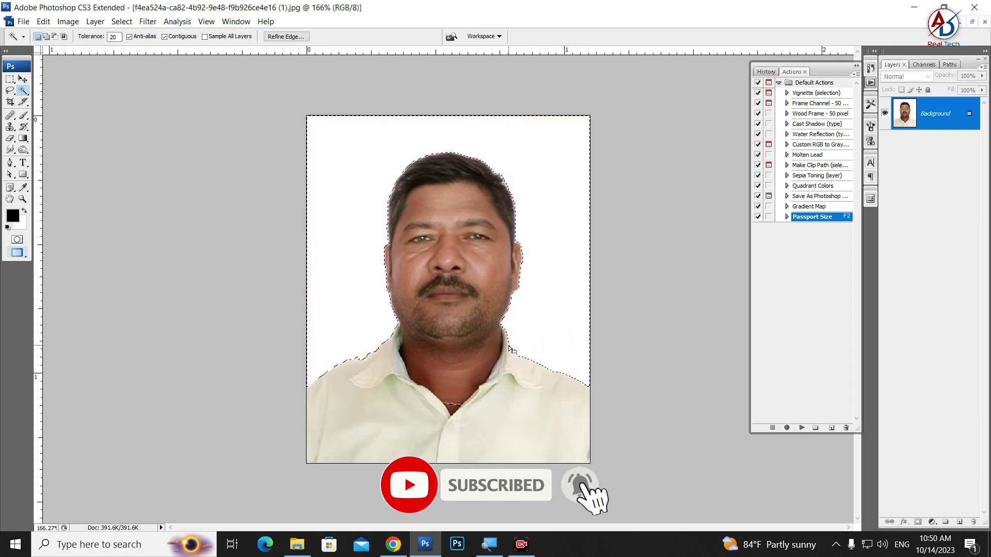
key(ctrl+d)
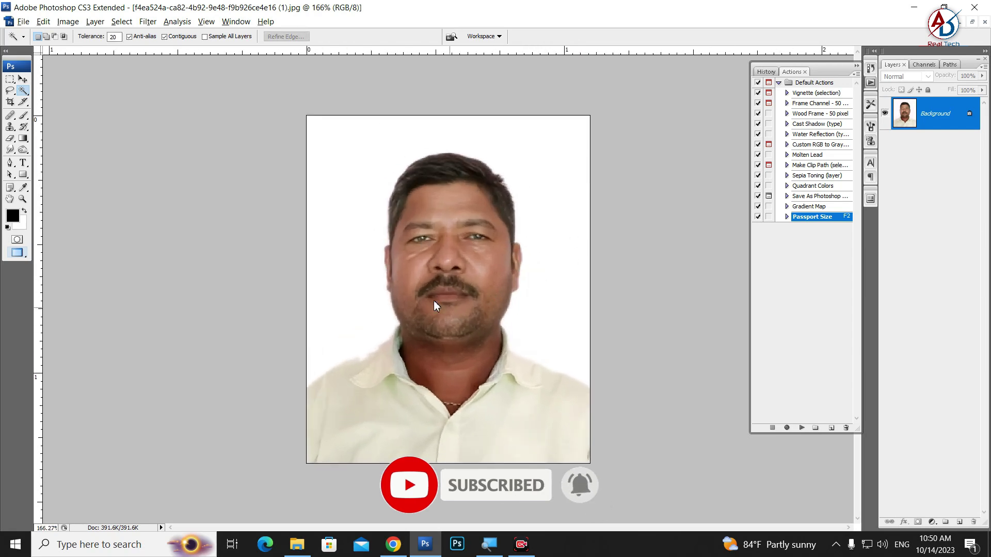
key(ctrl+alt+z)
key(ctrl+alt+z)
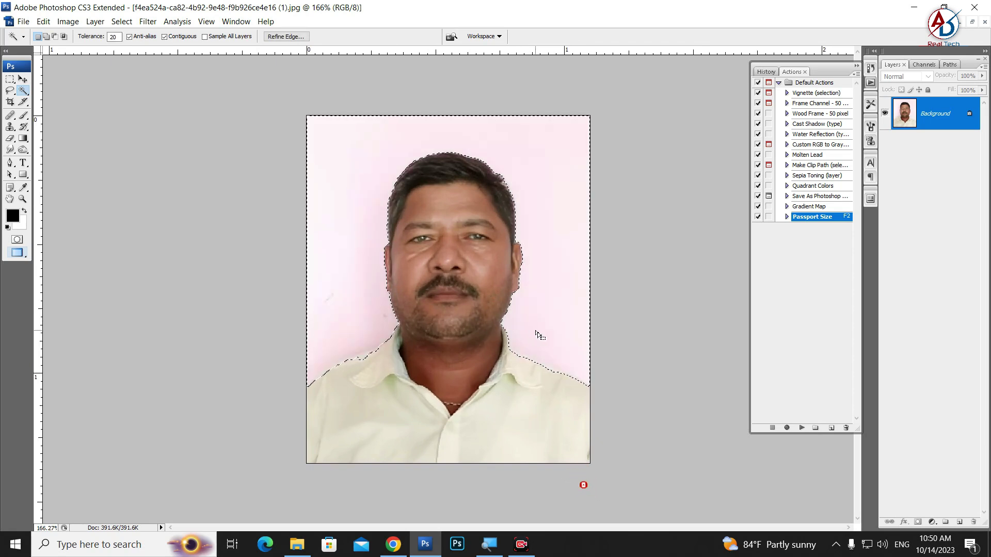
key(ctrl+shift+i)
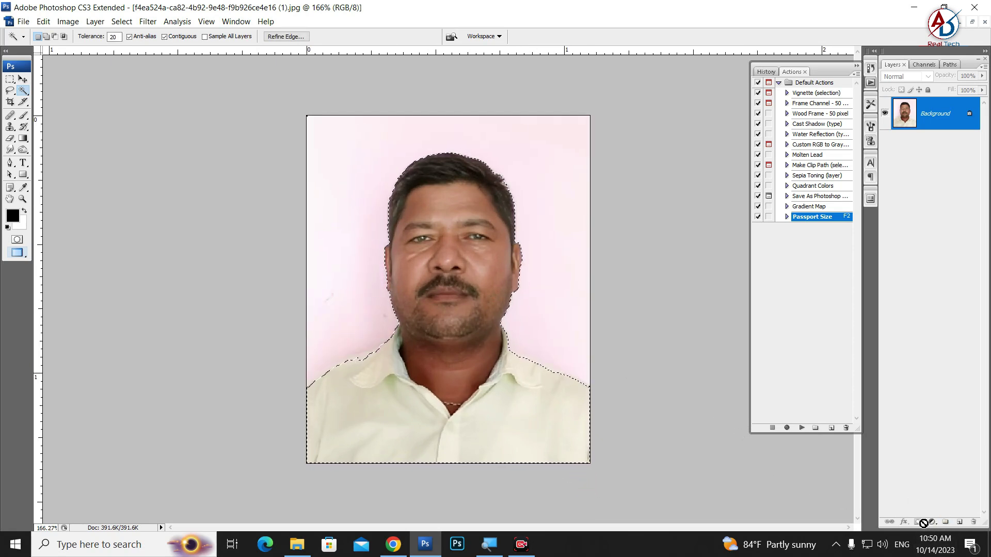
Convert the Background into Layer 0 and add a layer mask hiding the pink background.
double_click(965, 117)
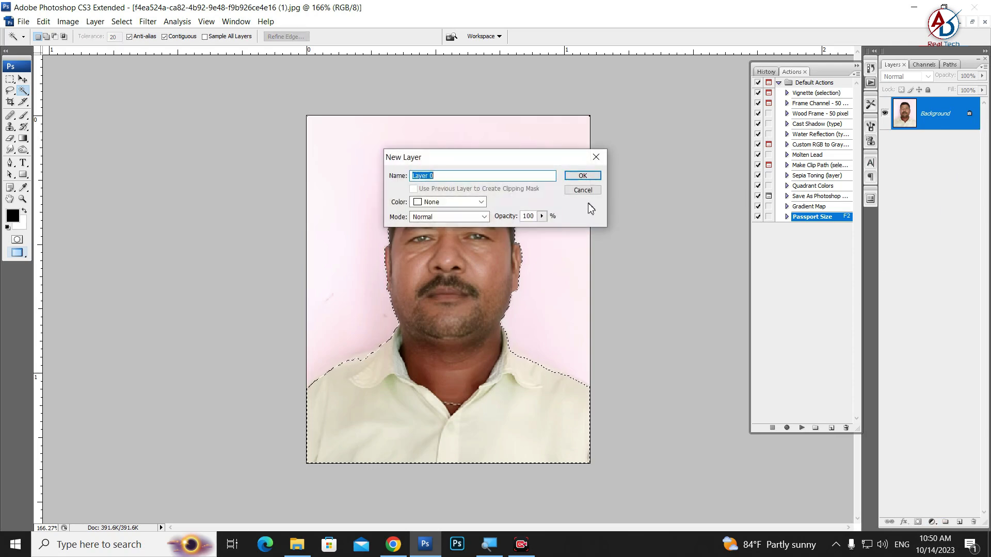
click(580, 173)
click(918, 522)
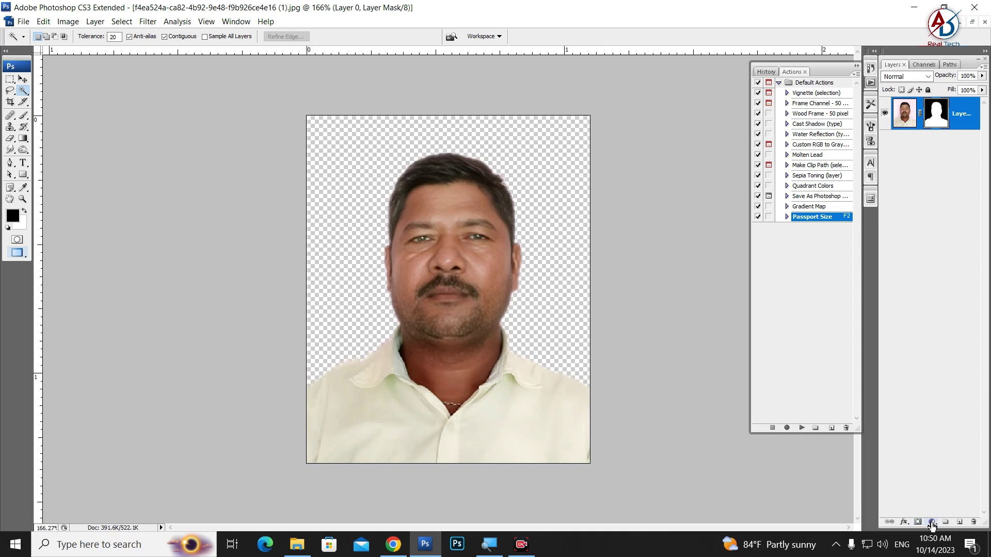
Add a solid #3486f6 blue fill layer and place it beneath Layer 0.
click(932, 523)
click(931, 307)
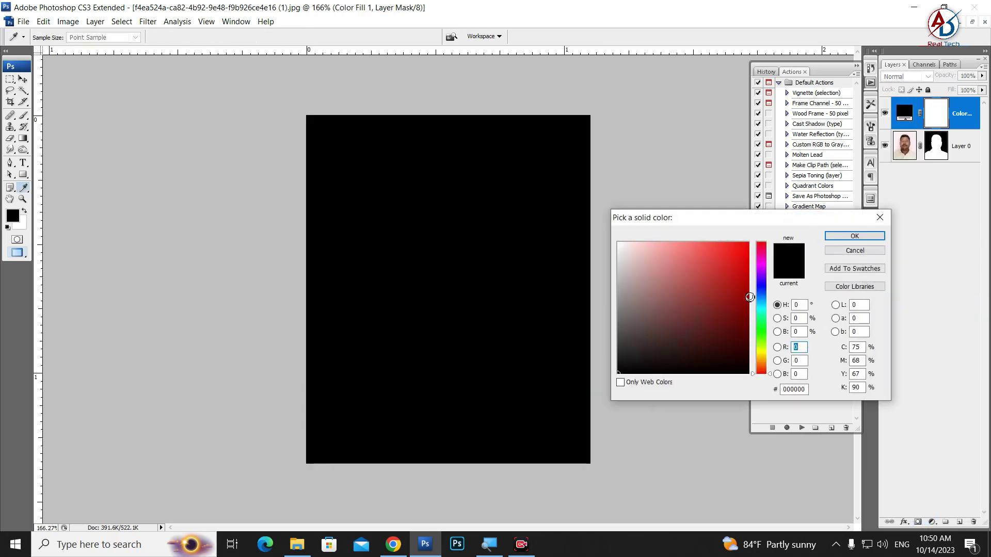
drag(766, 304, 721, 247)
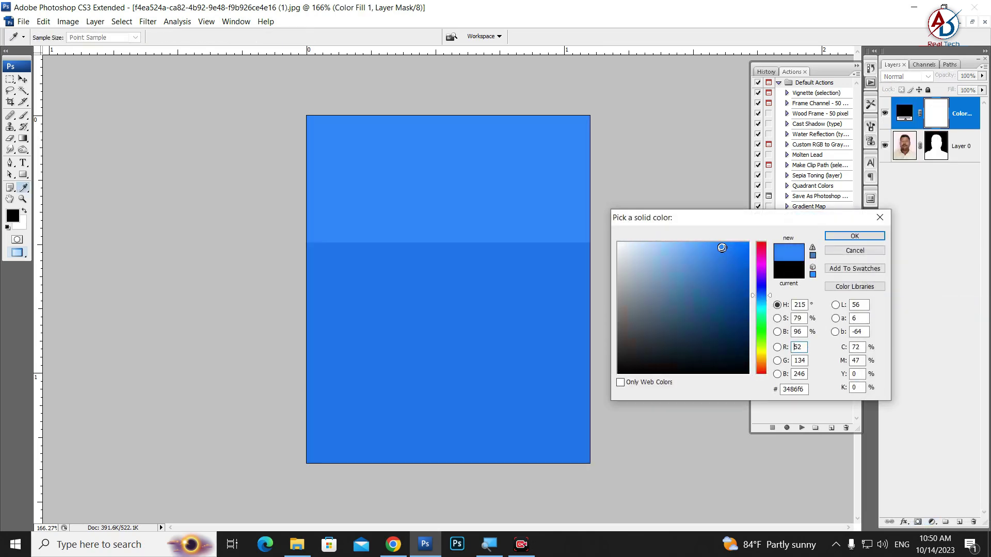
click(855, 236)
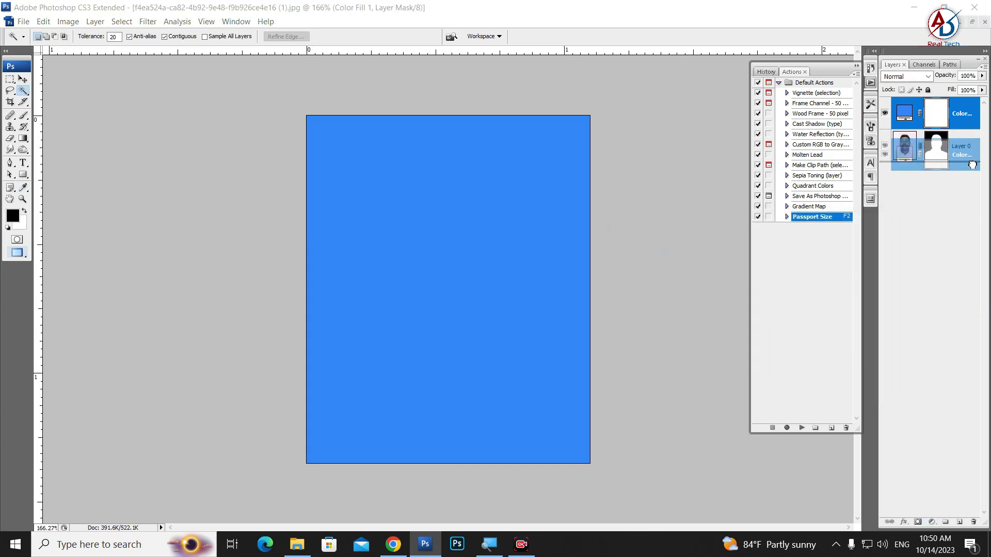
drag(960, 117, 960, 155)
scroll(423, 320, down, 1)
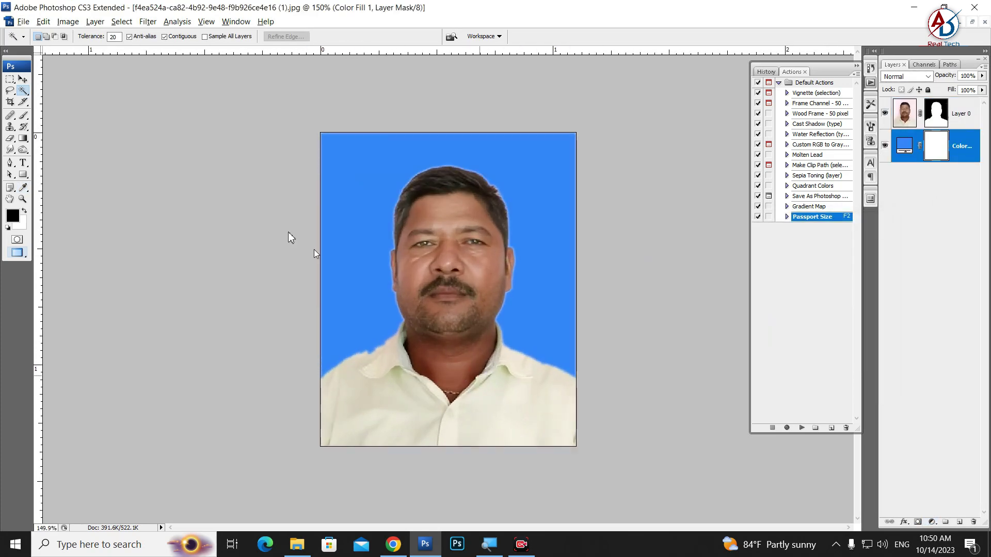
click(22, 78)
scroll(432, 151, down, 1)
scroll(432, 150, up, 1)
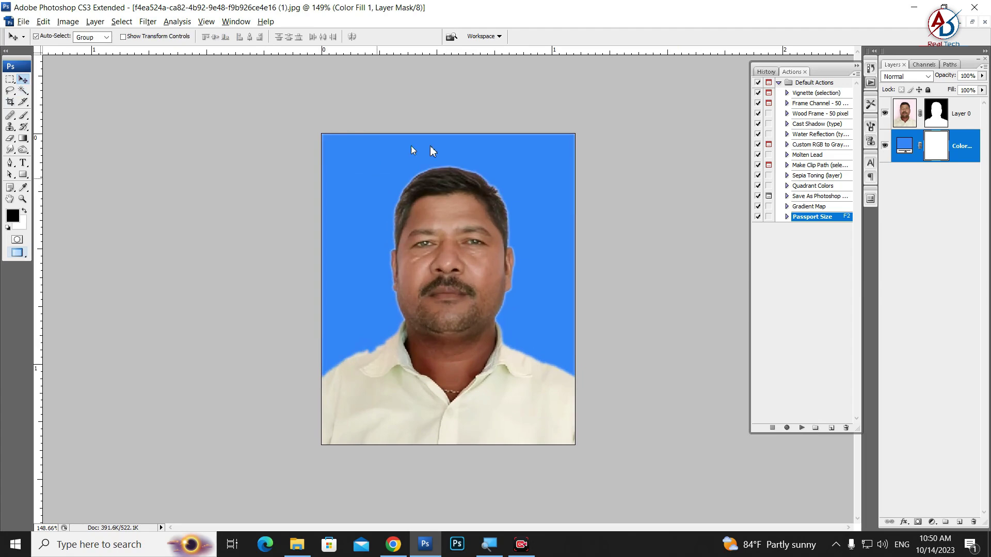
scroll(535, 256, up, 1)
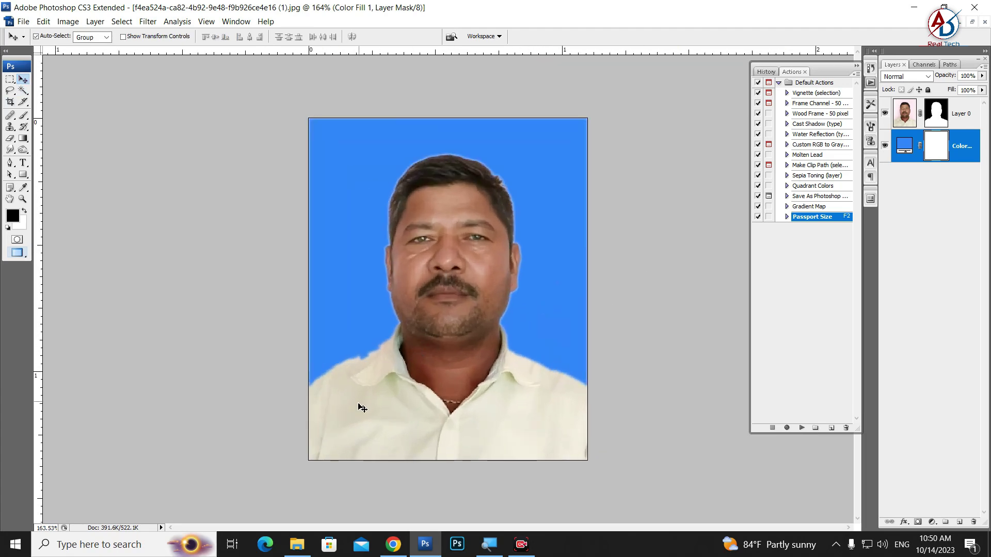
Browse to E:\My Office All File\New Folder\Dress\NEw and drag 0 Haff Suit into Photoshop.
click(297, 544)
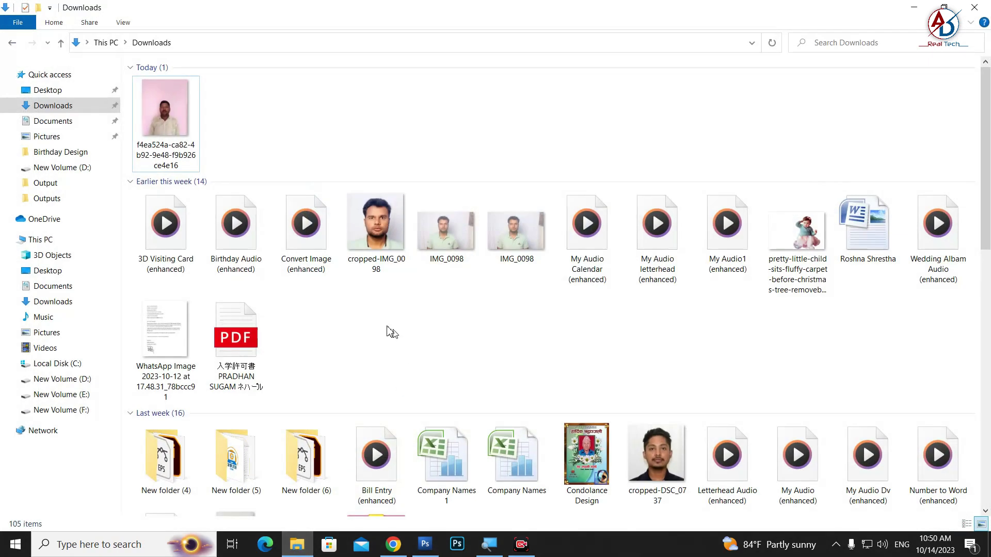
click(65, 379)
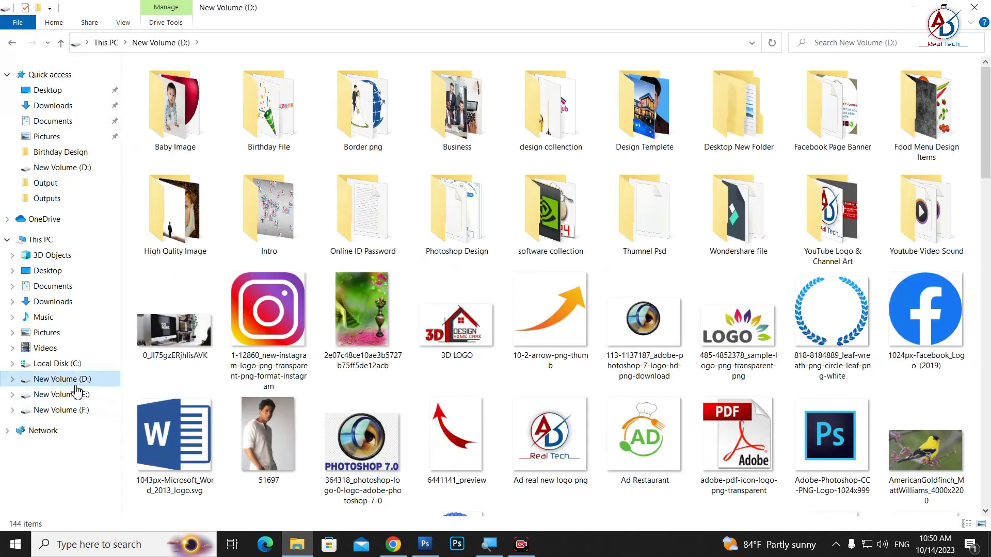
click(77, 395)
double_click(807, 101)
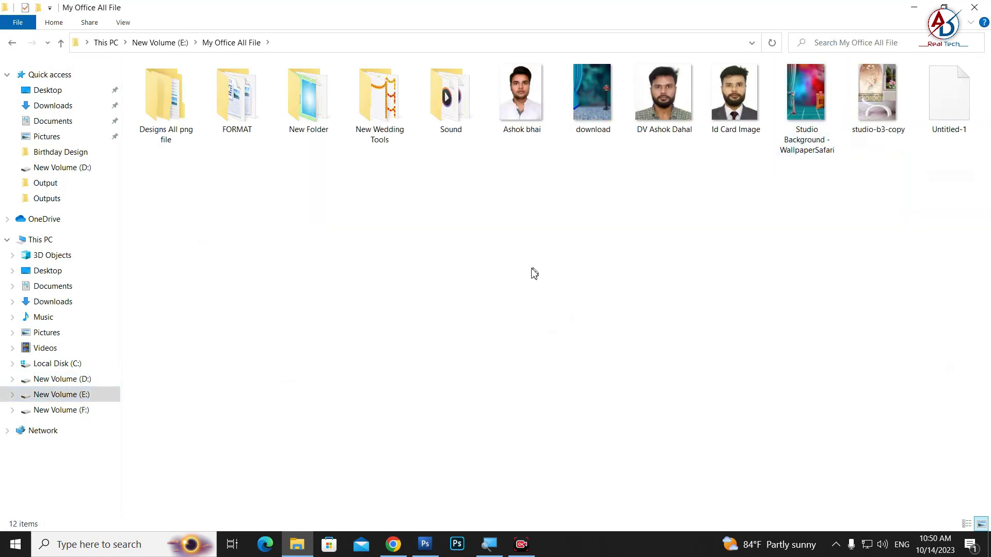
double_click(322, 114)
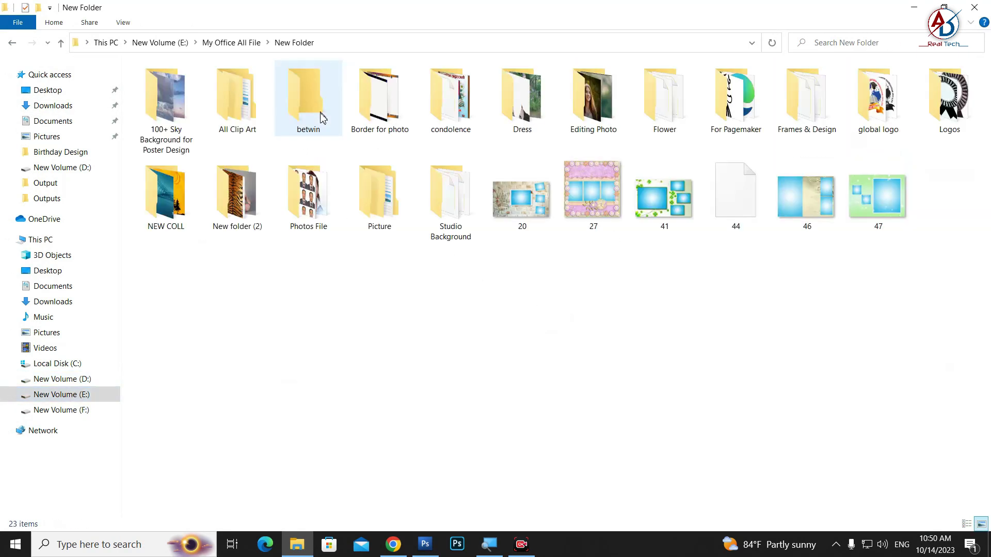
double_click(523, 96)
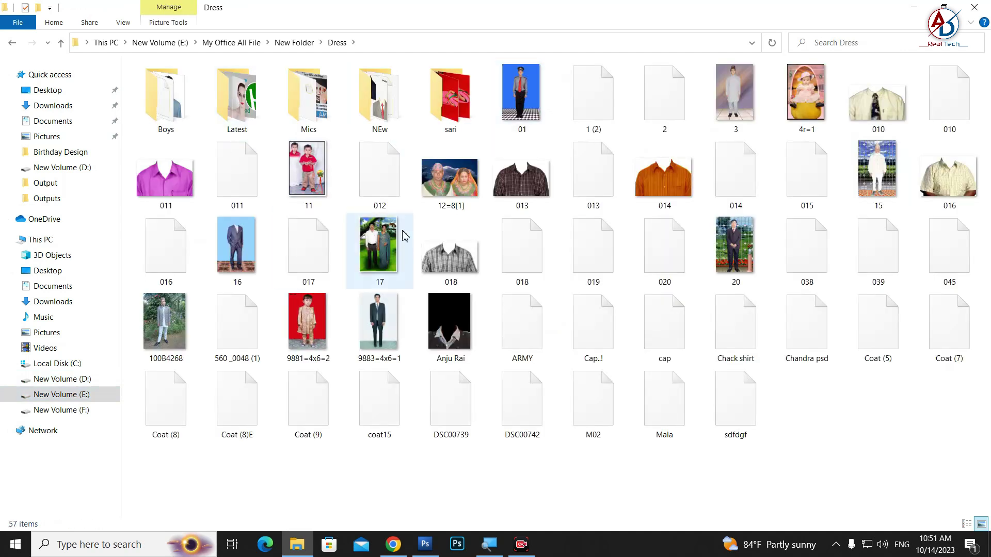
double_click(362, 113)
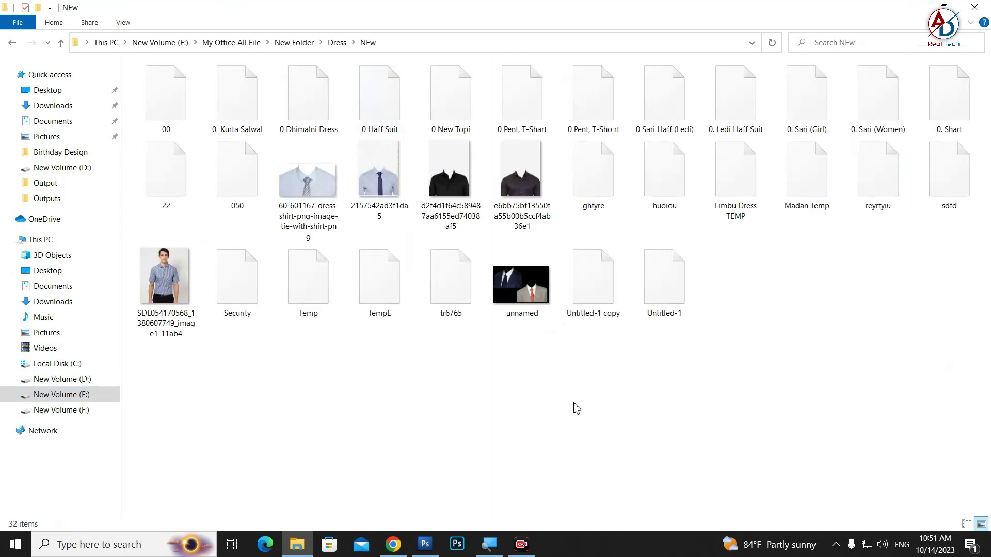
drag(382, 118, 525, 333)
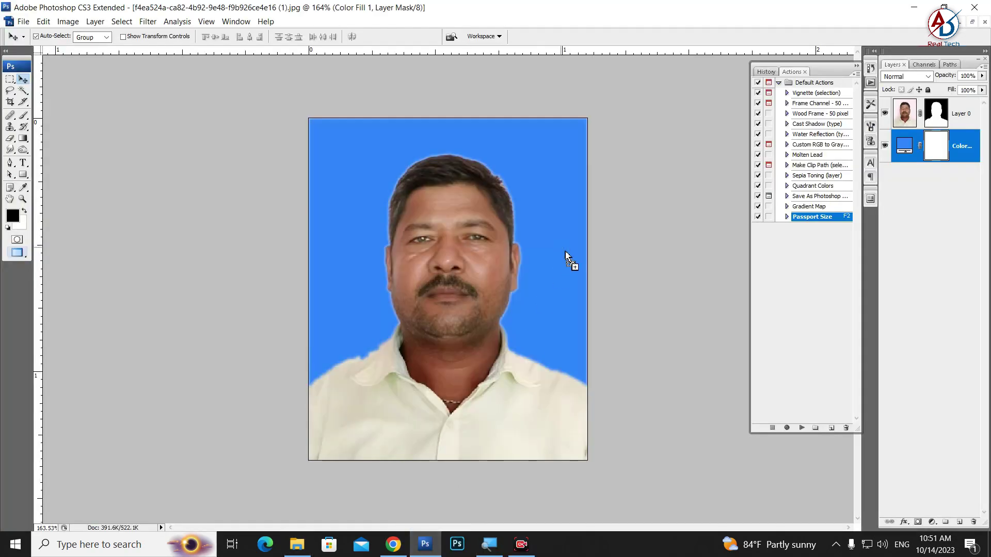
drag(568, 258, 408, 212)
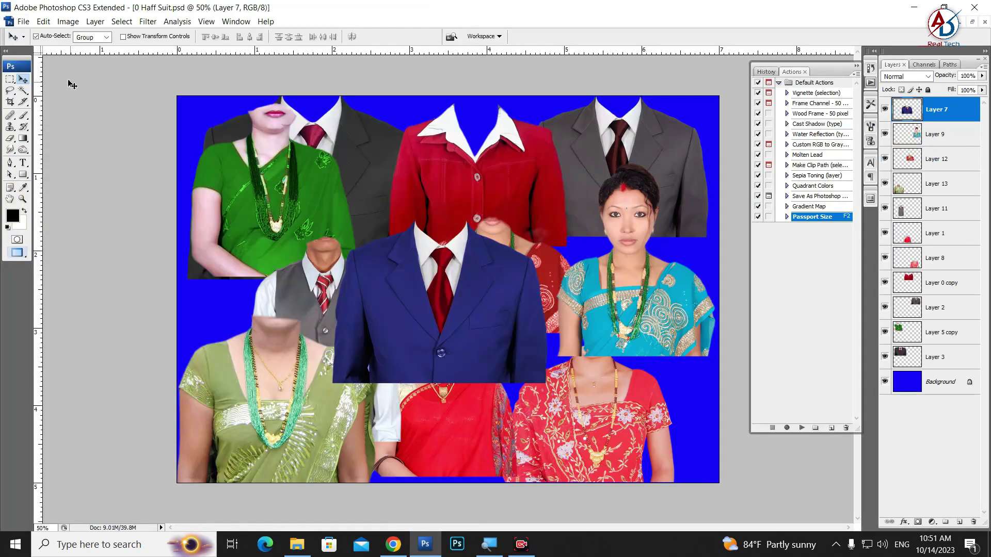
Copy the dark grey suit from 0 Haff Suit into the man's photo, above his layer.
drag(355, 166, 394, 180)
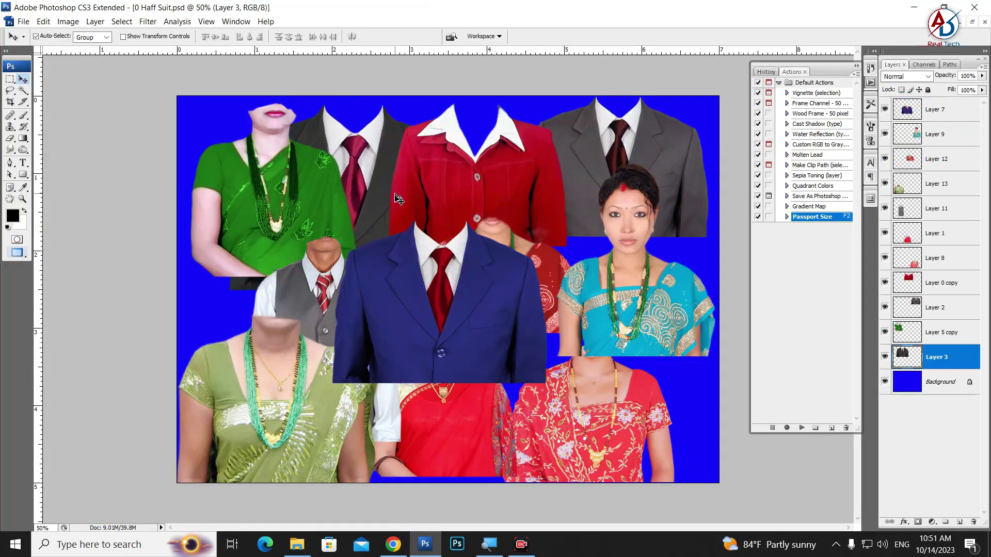
key(f)
key(f)
key(f)
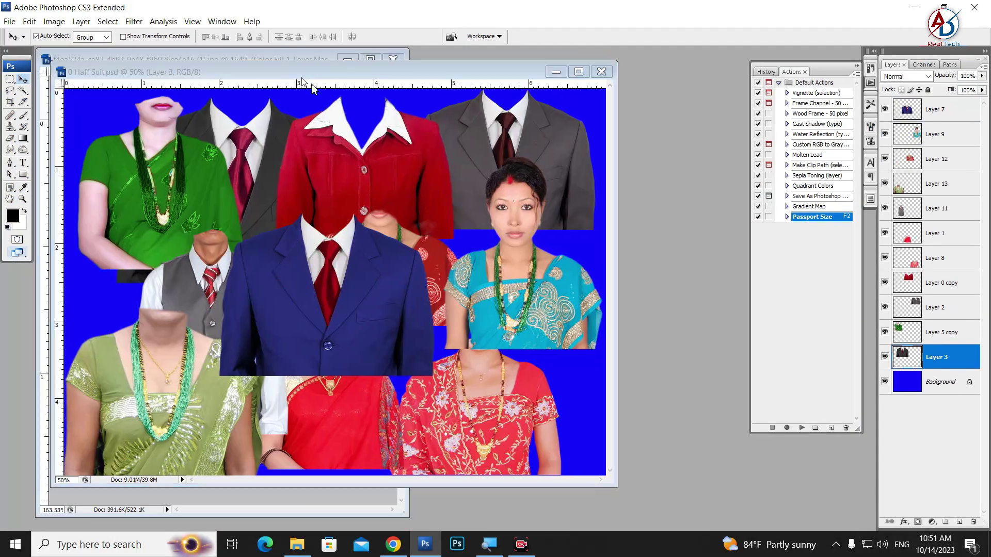
drag(310, 72, 679, 181)
drag(618, 246, 320, 157)
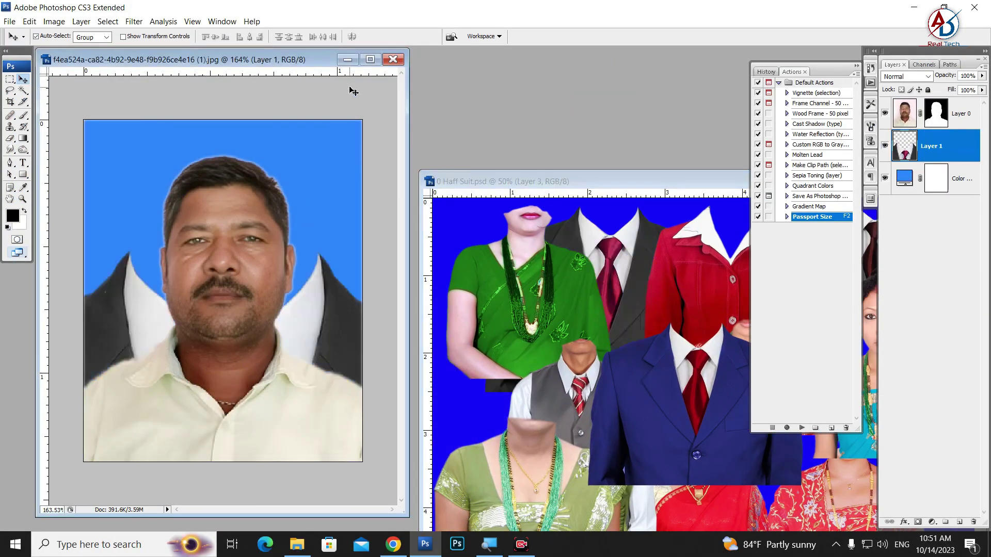
click(370, 59)
key(ctrl+bracketright)
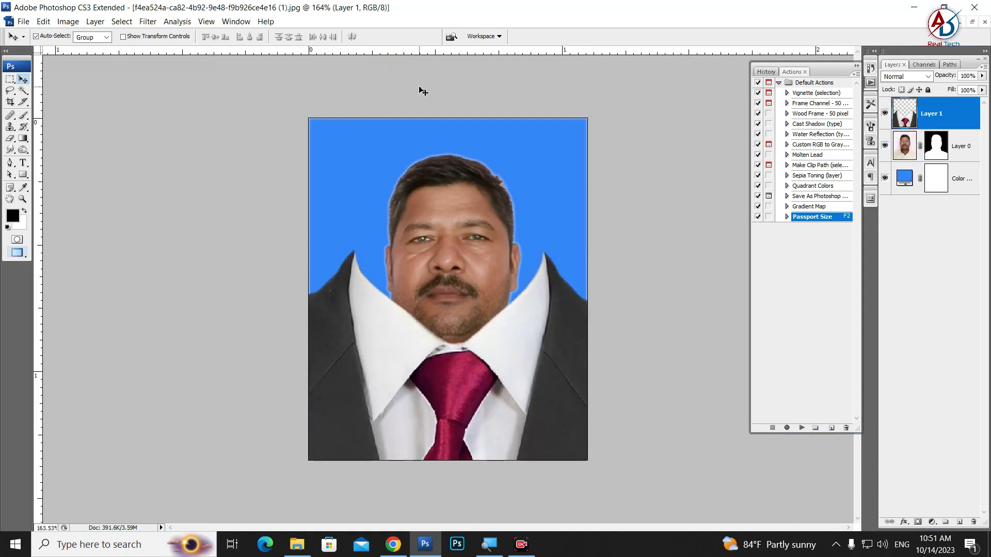
Scale the suit to fit the man's shoulders and nudge it up toward the neck.
key(ctrl+t)
scroll(465, 258, down, 2)
scroll(543, 315, down, 2)
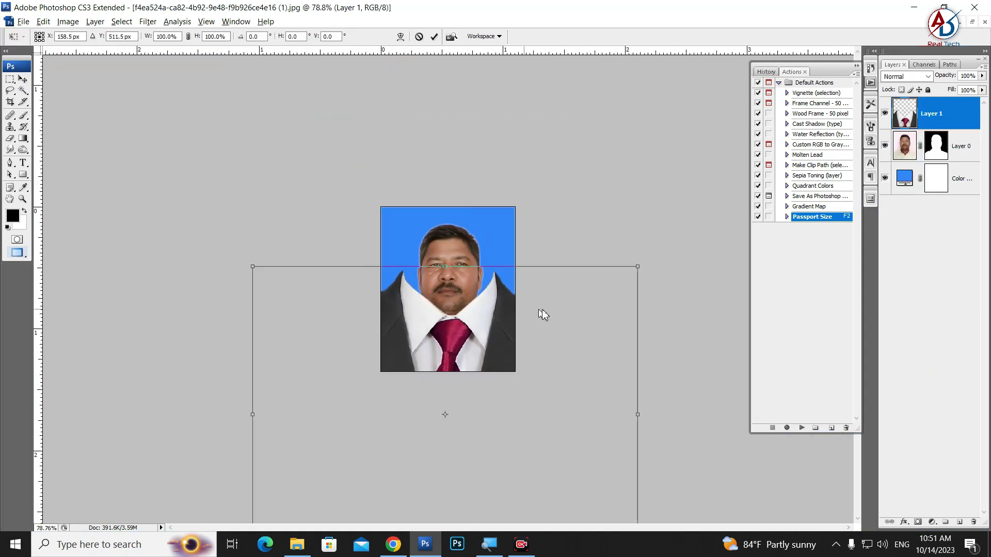
drag(650, 264, 539, 328)
scroll(465, 395, up, 2)
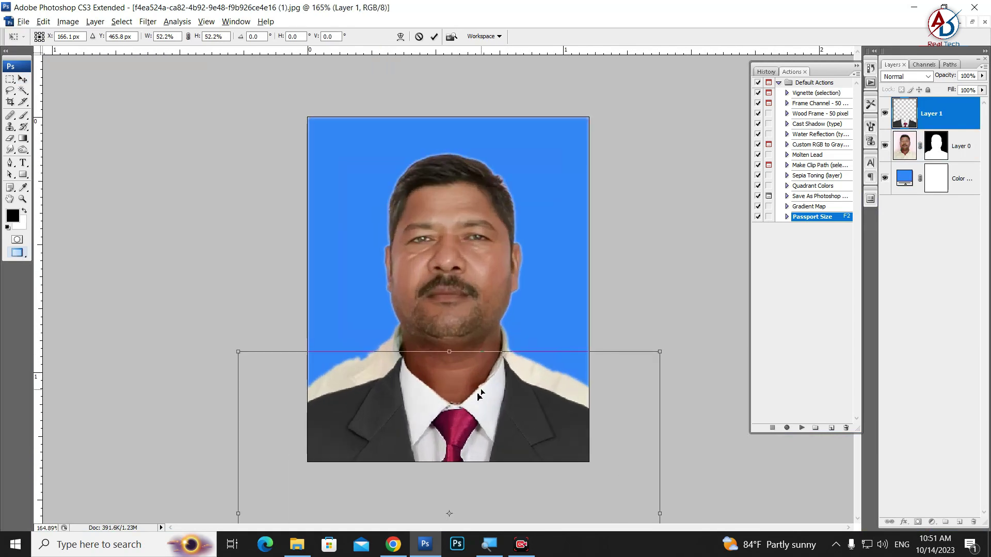
drag(462, 398, 463, 387)
key(Return)
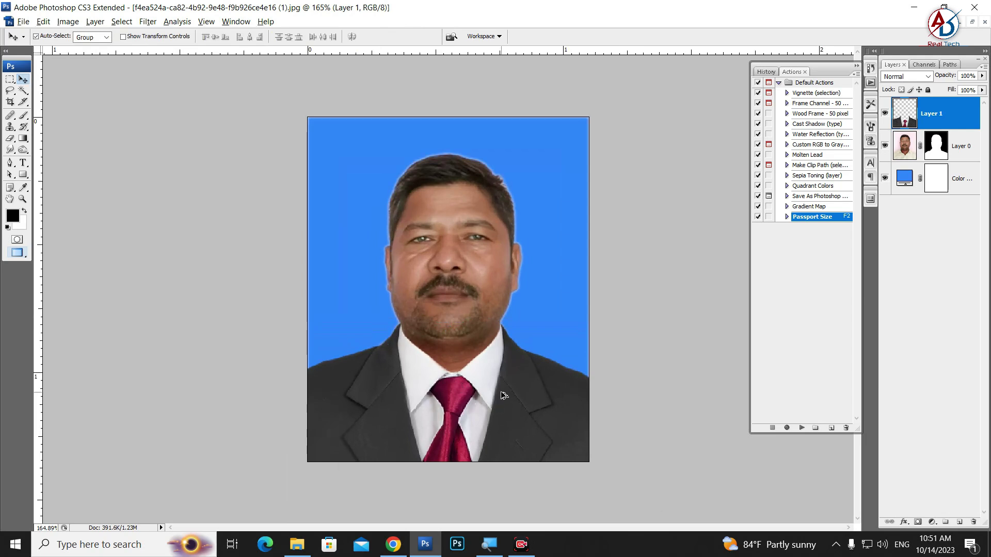
Check the collar fit, nudge the photo layer slightly wider, right and down, then select all three layers.
key(ctrl+plus)
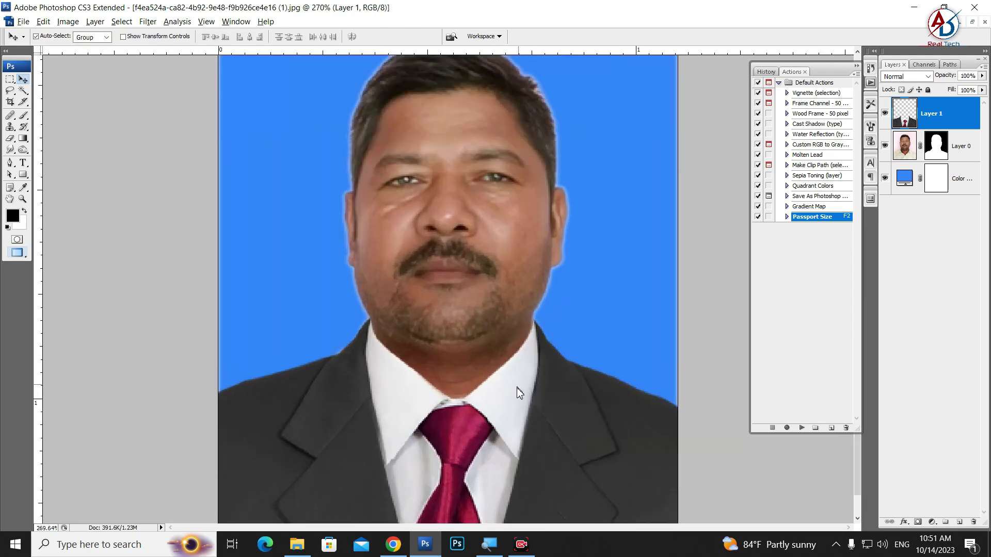
key(ctrl+minus)
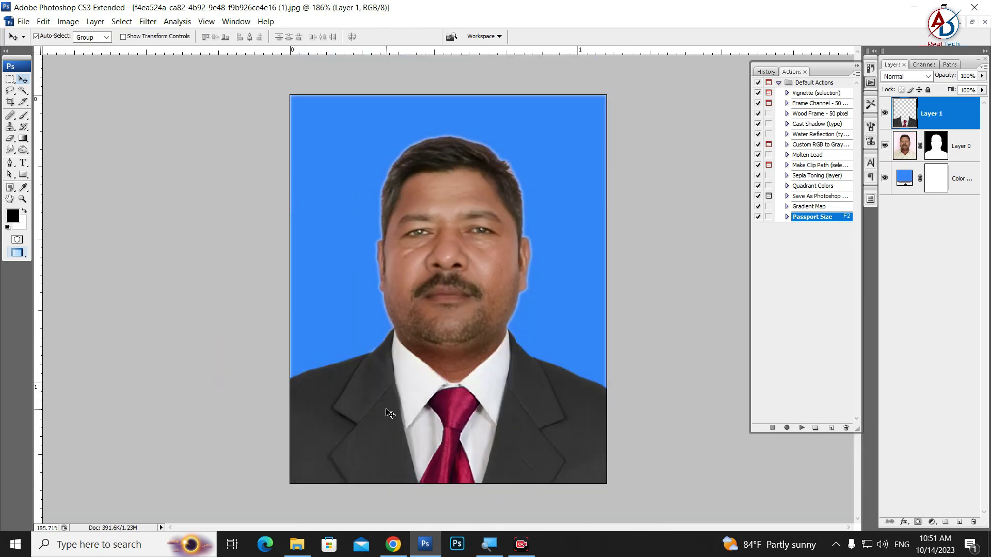
key(ctrl+t)
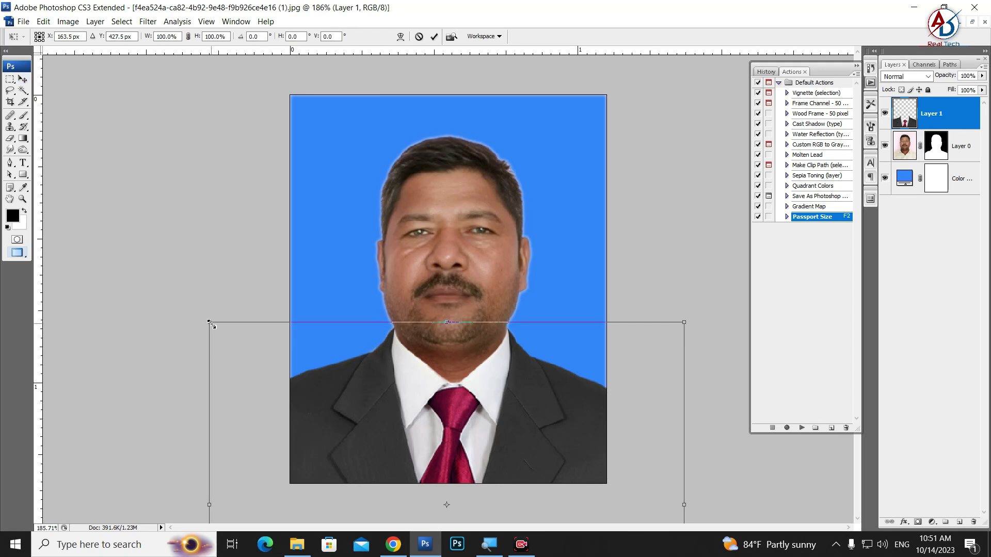
drag(210, 323, 207, 323)
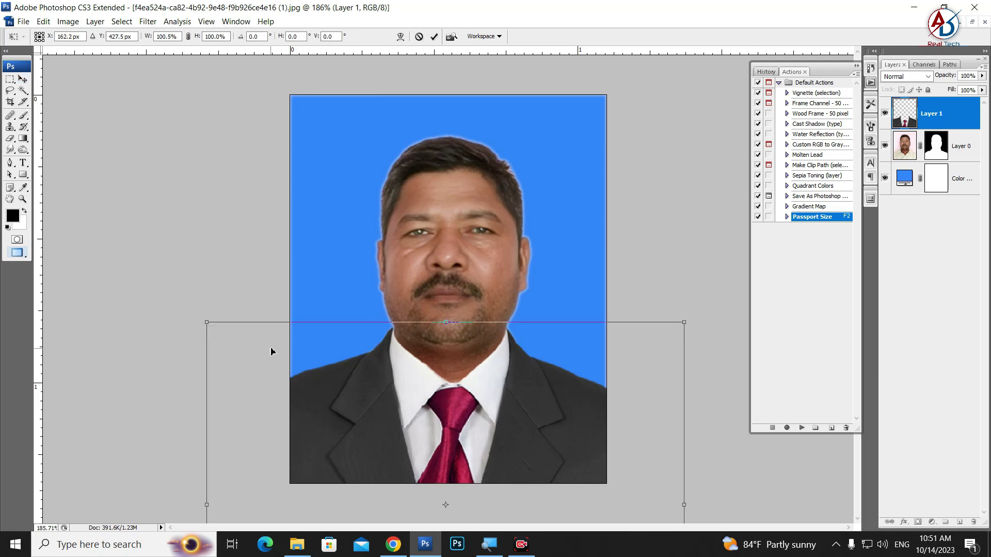
key(Right)
key(Right)
key(Down)
key(Down)
key(Down)
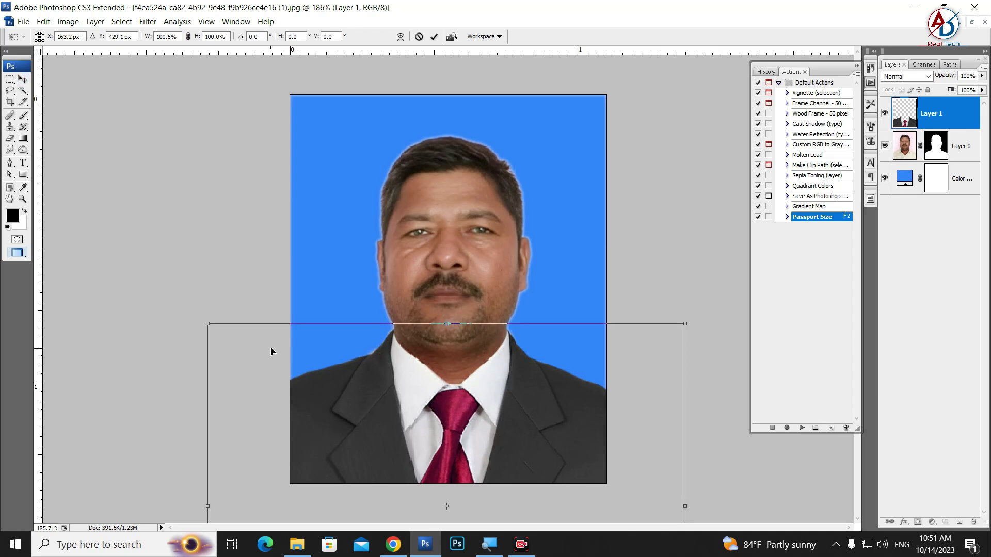
key(Return)
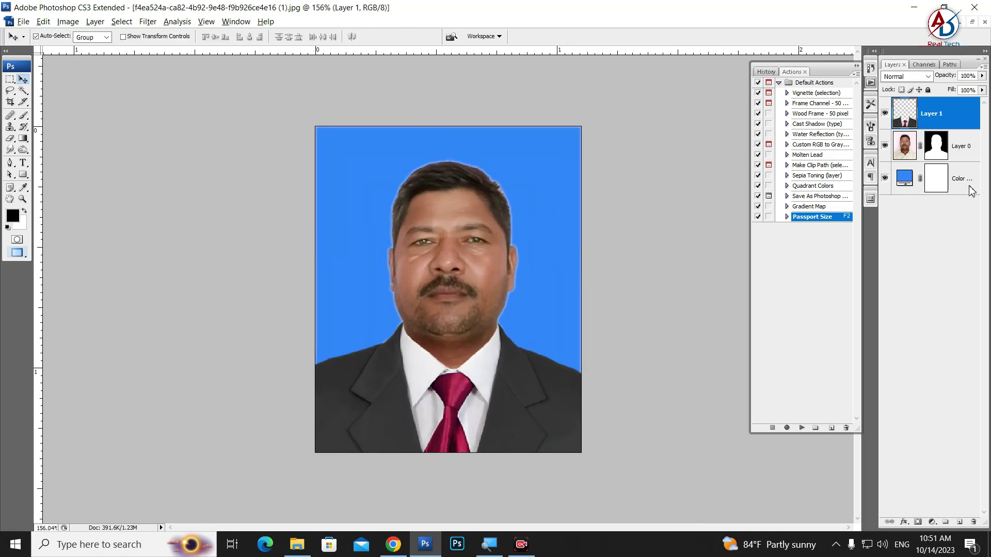
shift+click(970, 186)
Merge the layers, copy the image, and paste it into a new Photo preset Portrait 4 x 6 document.
key(ctrl+e)
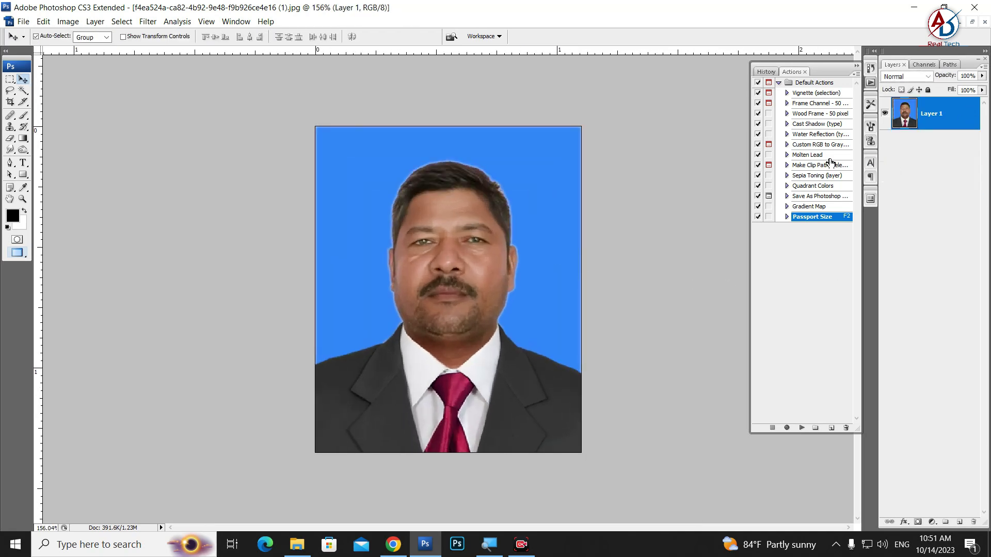
key(ctrl+a)
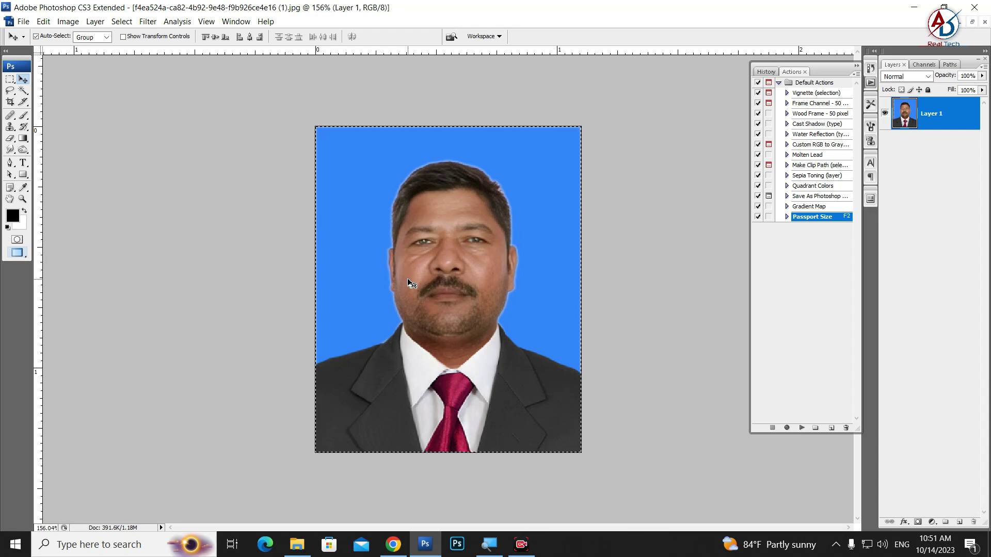
key(ctrl+n)
click(519, 109)
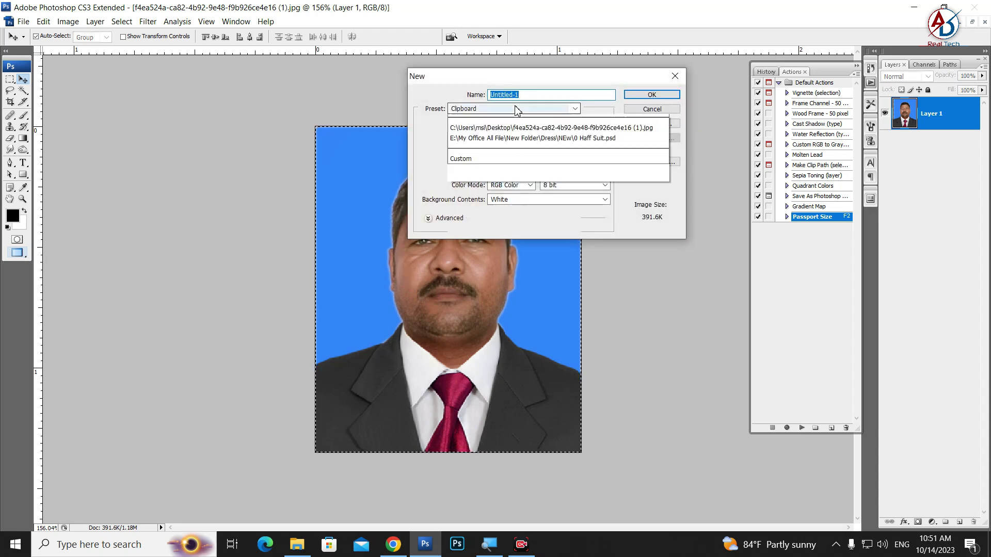
click(498, 195)
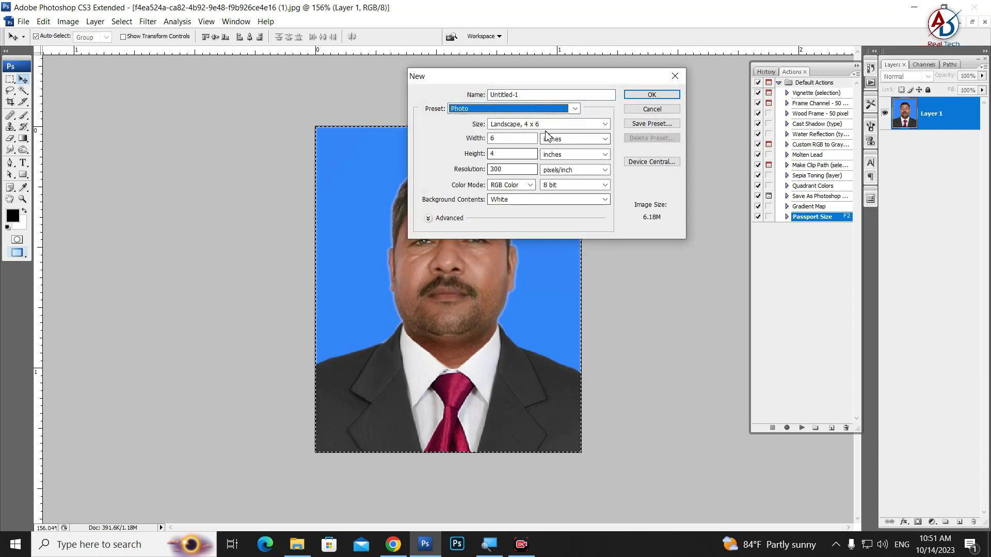
click(522, 124)
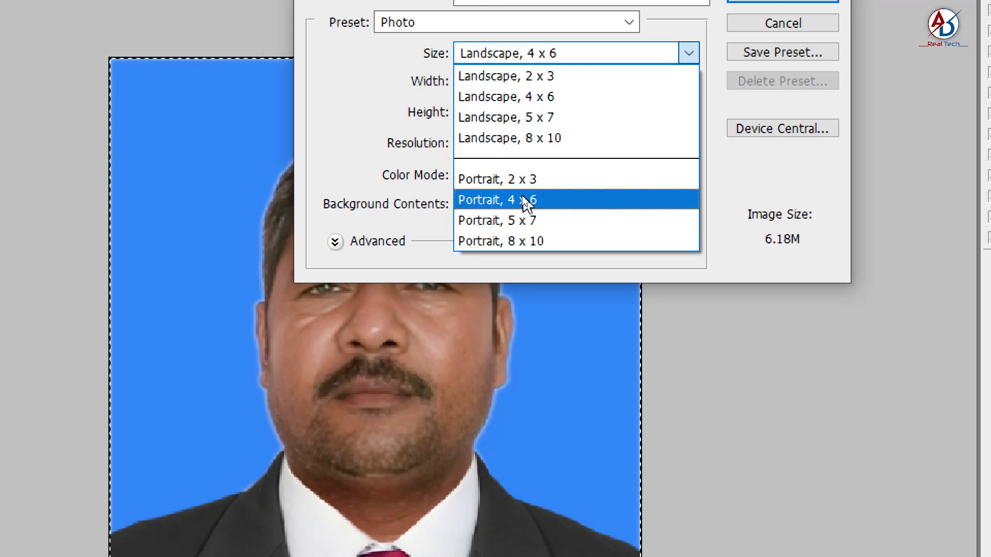
click(524, 198)
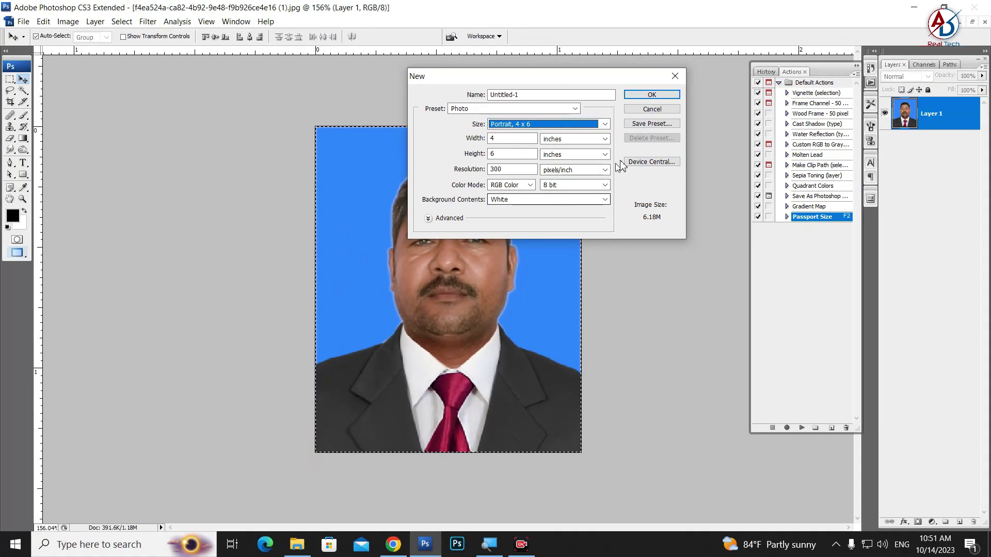
click(652, 94)
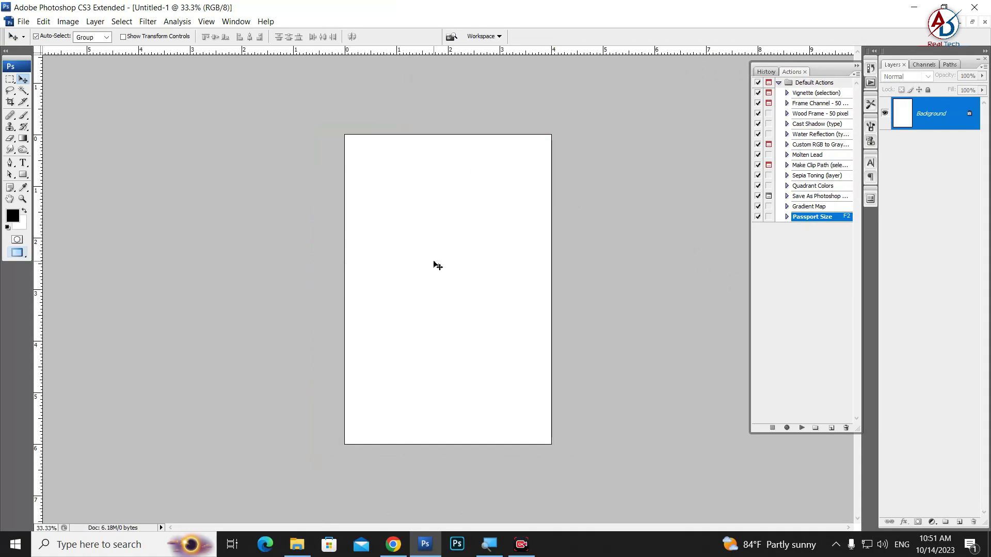
key(ctrl+v)
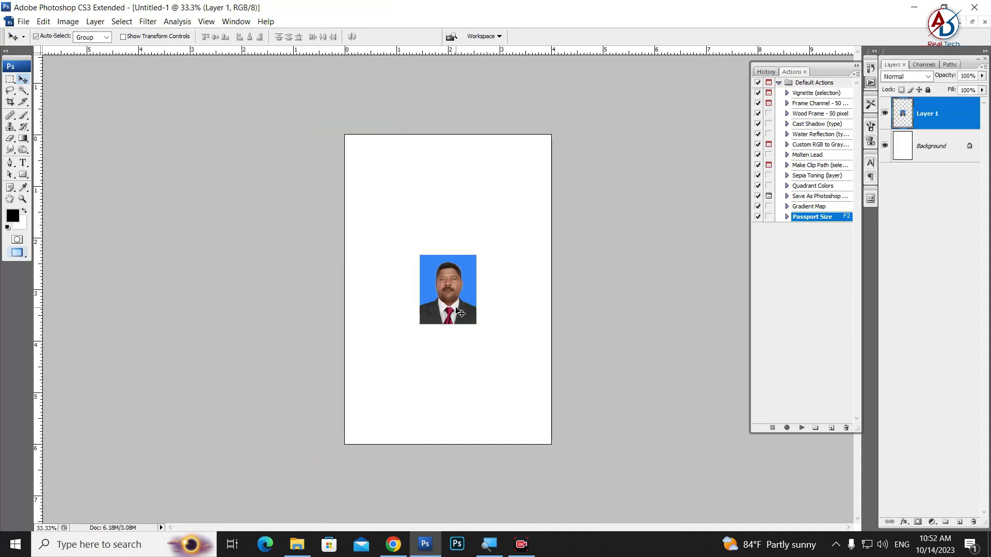
Try duplicating the photo layer, then close the History and Actions panel.
key(ctrl+j)
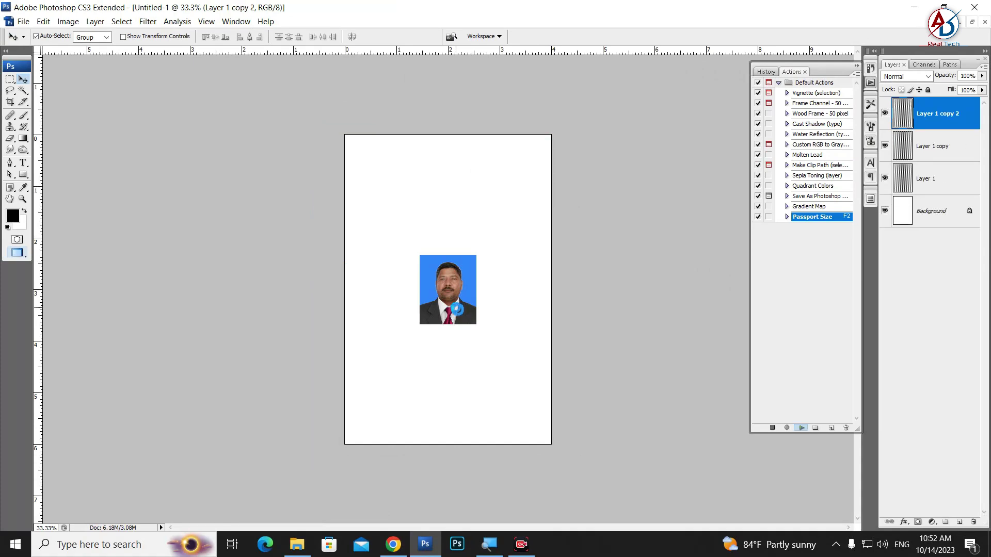
key(ctrl+Tab)
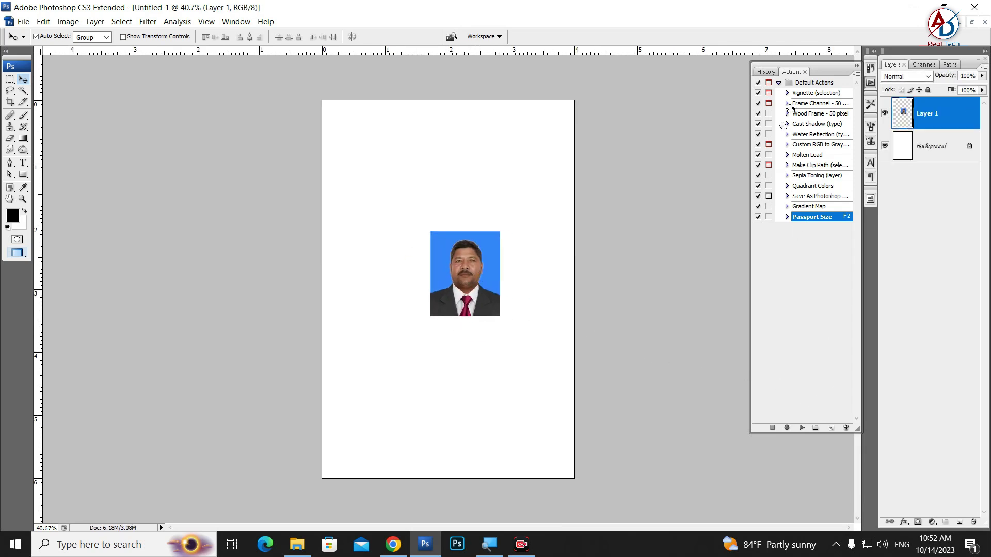
click(856, 68)
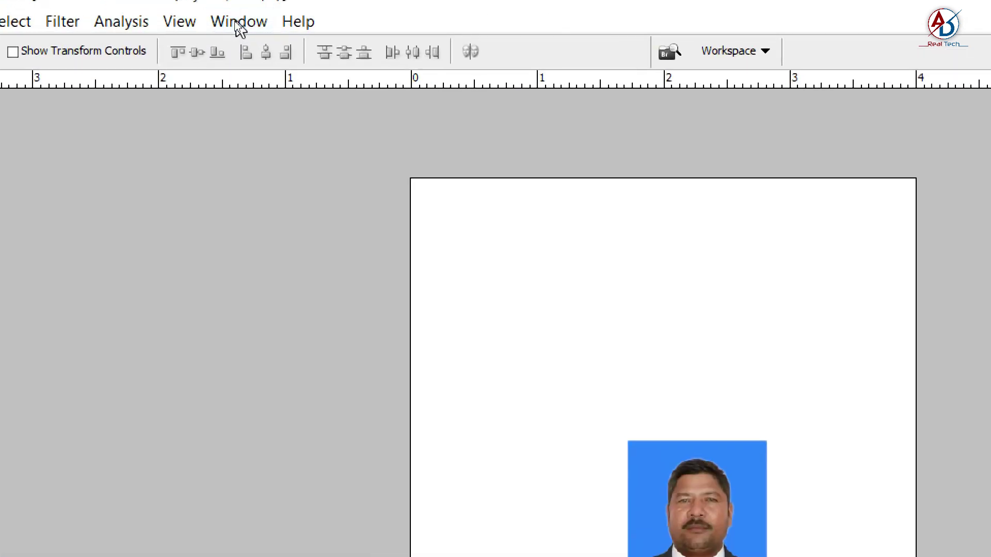
Reopen the Actions panel and start a new action named PP Size Photo in Default Actions.
click(236, 22)
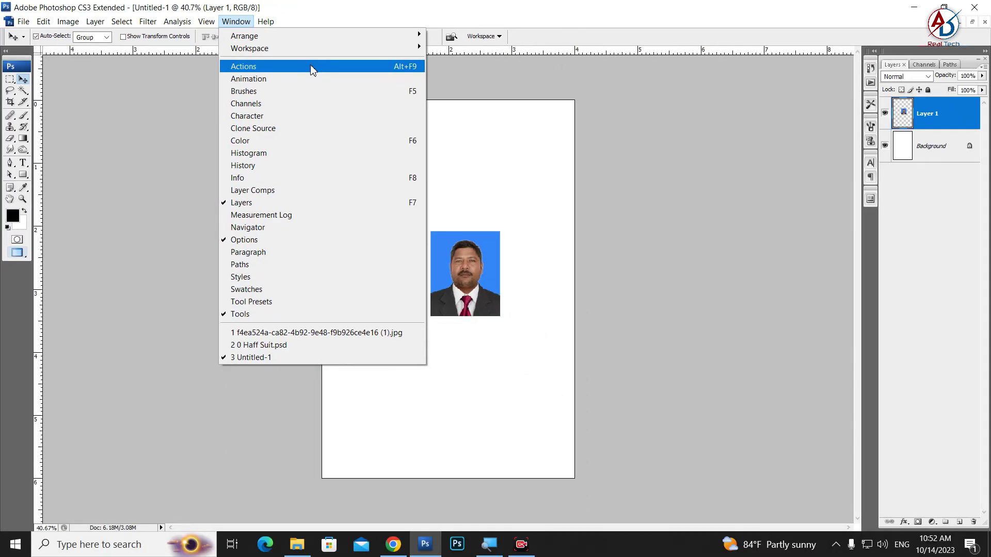
click(312, 67)
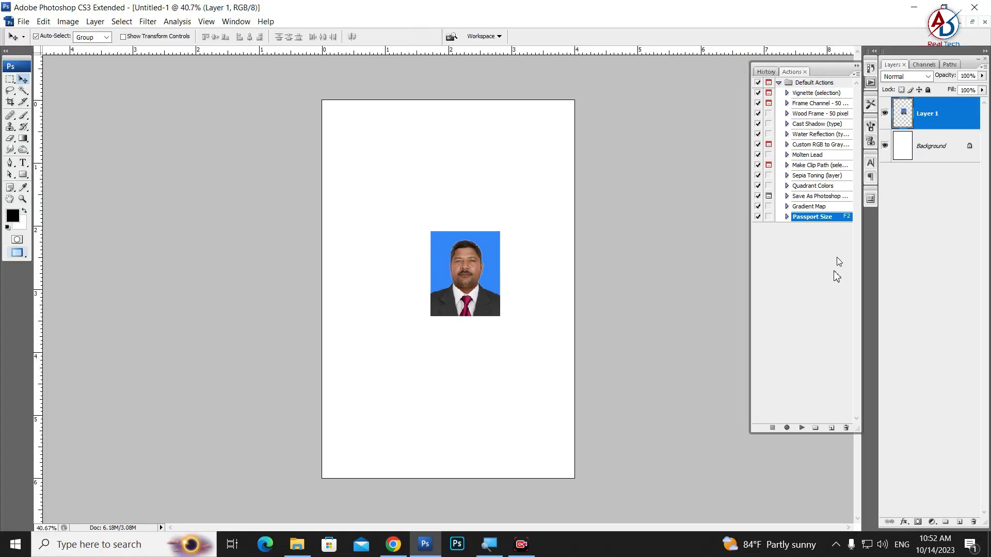
click(832, 429)
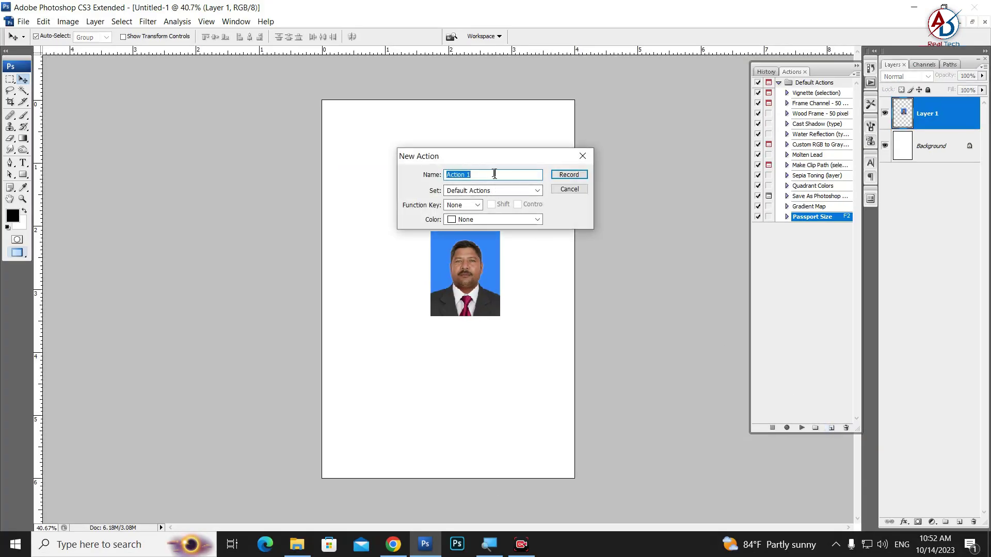
text(PP Size Photo)
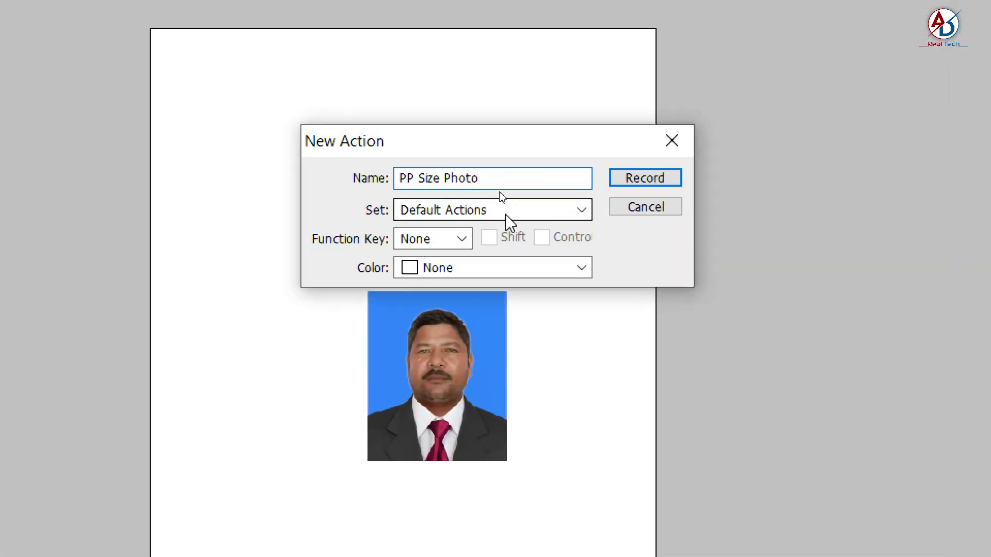
click(500, 193)
Assign function key F3 to the action and begin recording.
click(430, 238)
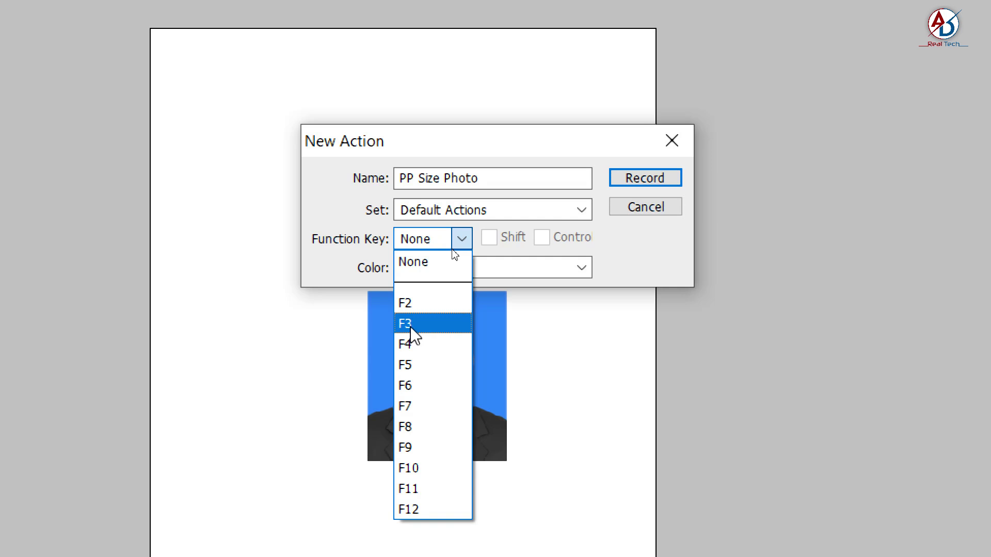
key(super)
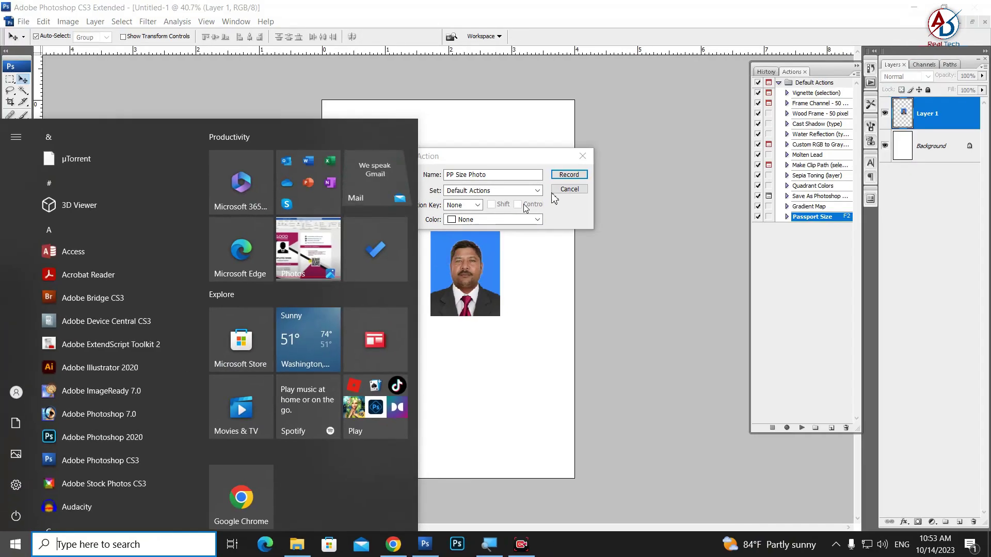
key(super)
click(477, 205)
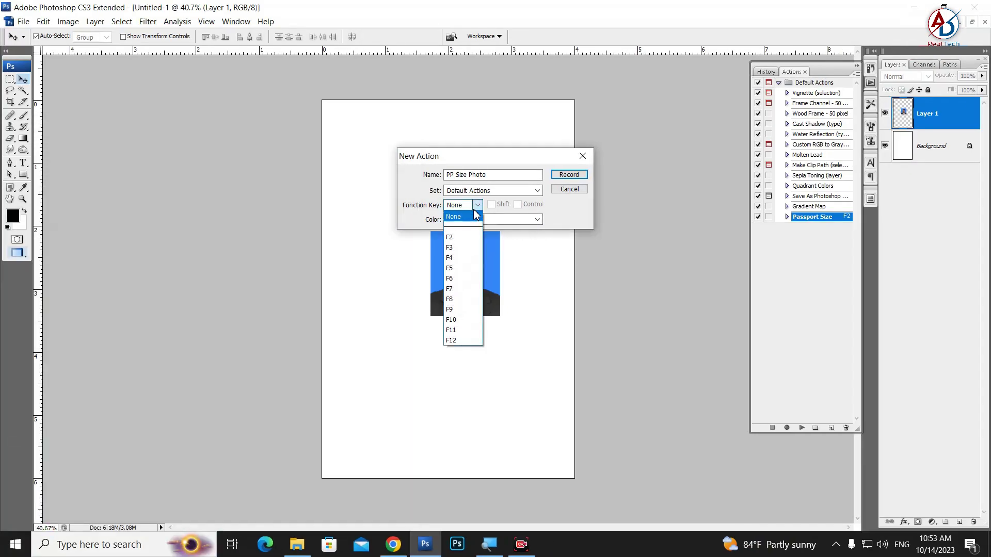
click(472, 249)
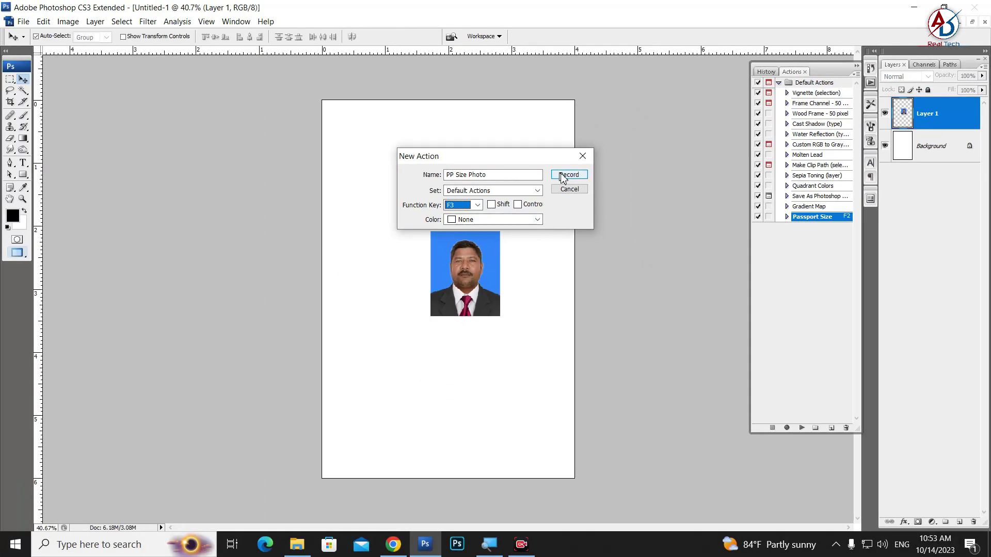
click(563, 177)
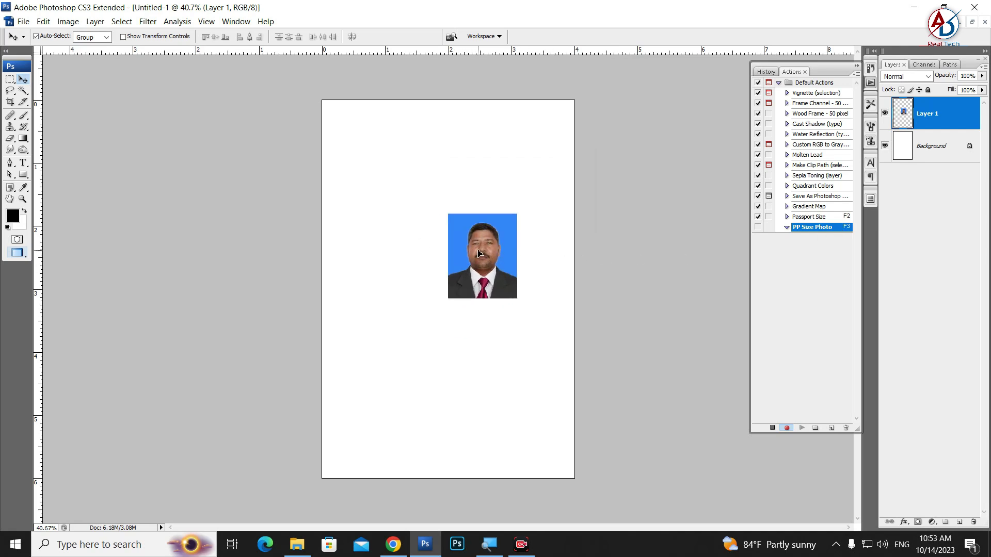
Add a stroke border around the photo and move it to the top-left of the page.
drag(489, 274, 497, 257)
click(43, 22)
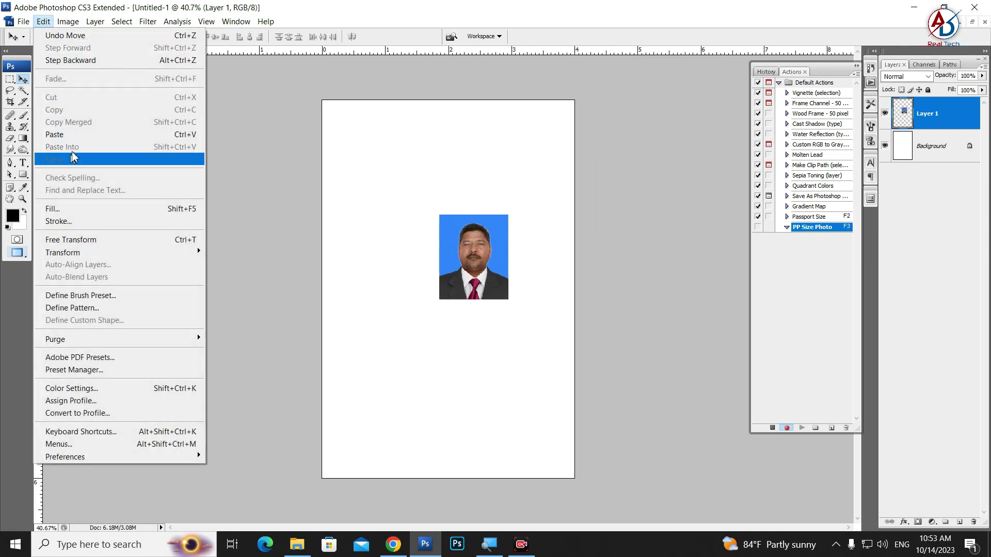
click(80, 221)
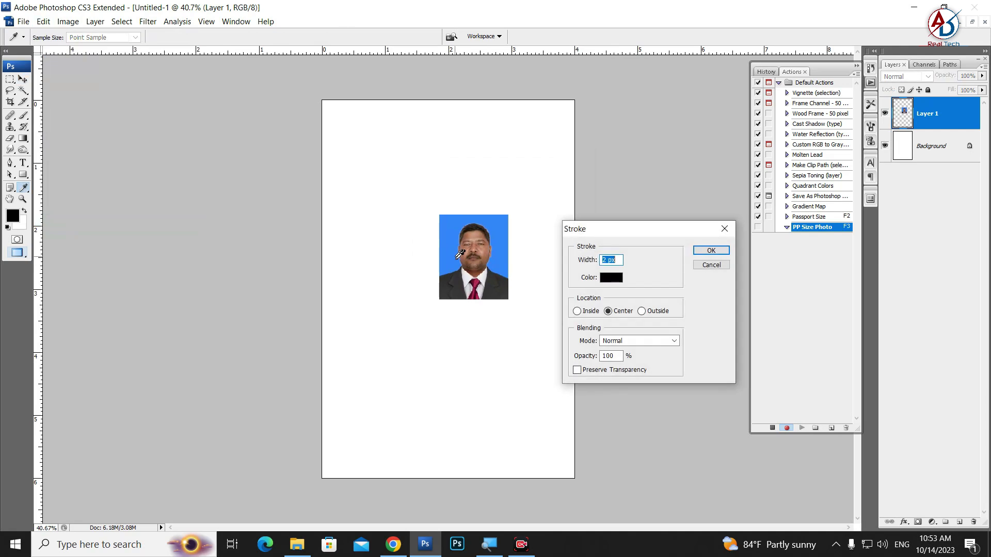
click(715, 251)
mouse_move(490, 255)
mouse_down()
mouse_move(380, 148)
mouse_move(521, 159)
mouse_up()
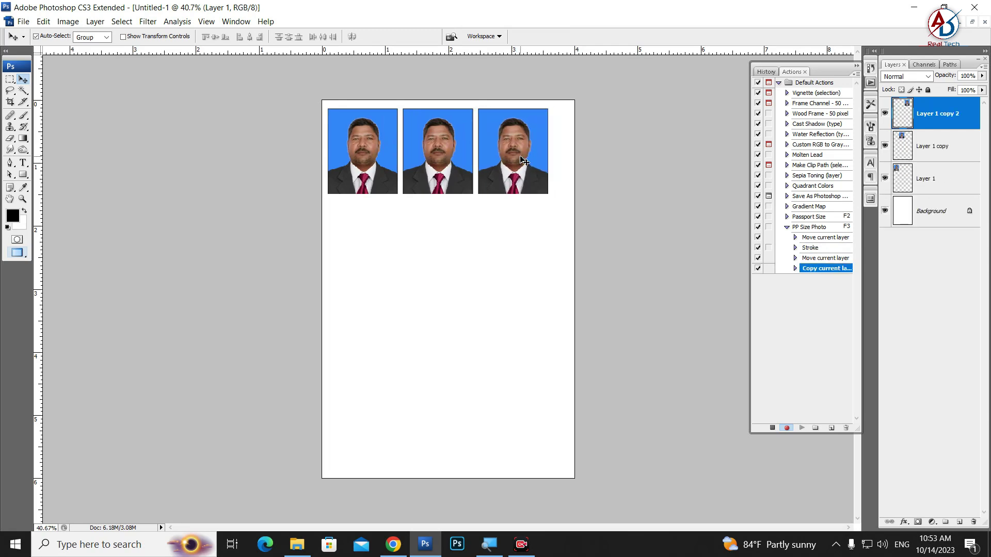
Merge three photos into a row, copy rows down into a 3x4 grid, merge, and stop recording.
shift+click(939, 181)
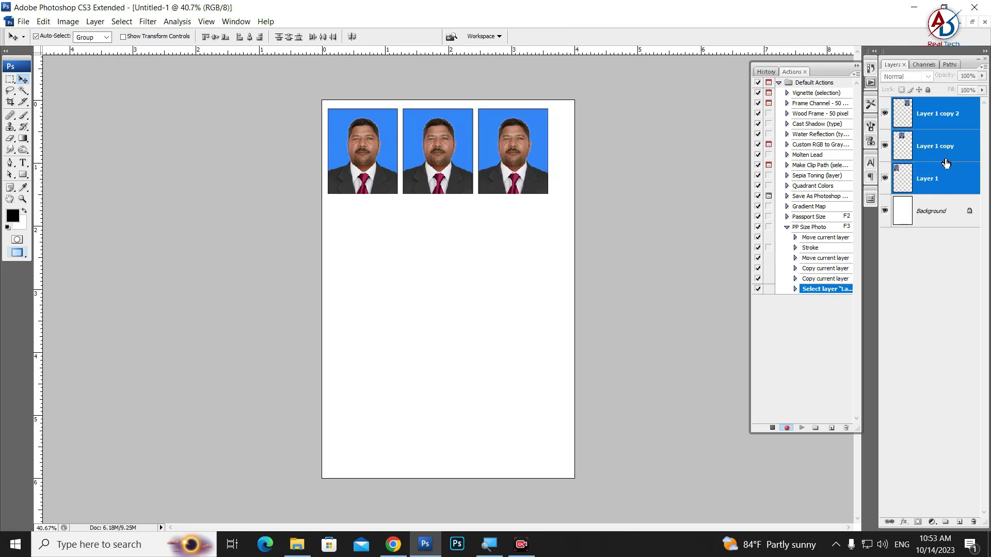
key(shift+Right)
key(shift+Right)
key(shift+Right)
key(shift+Right)
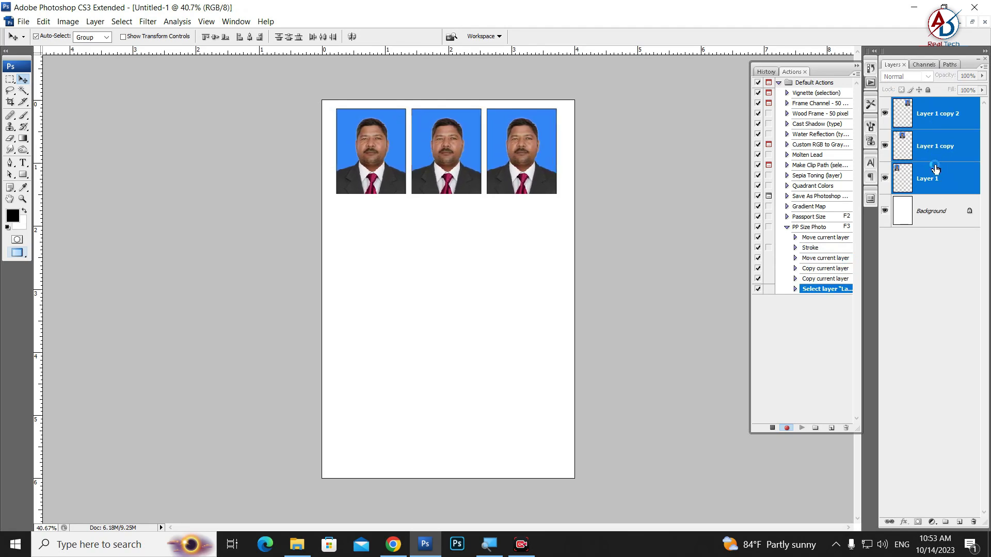
key(shift+Right)
key(ctrl+e)
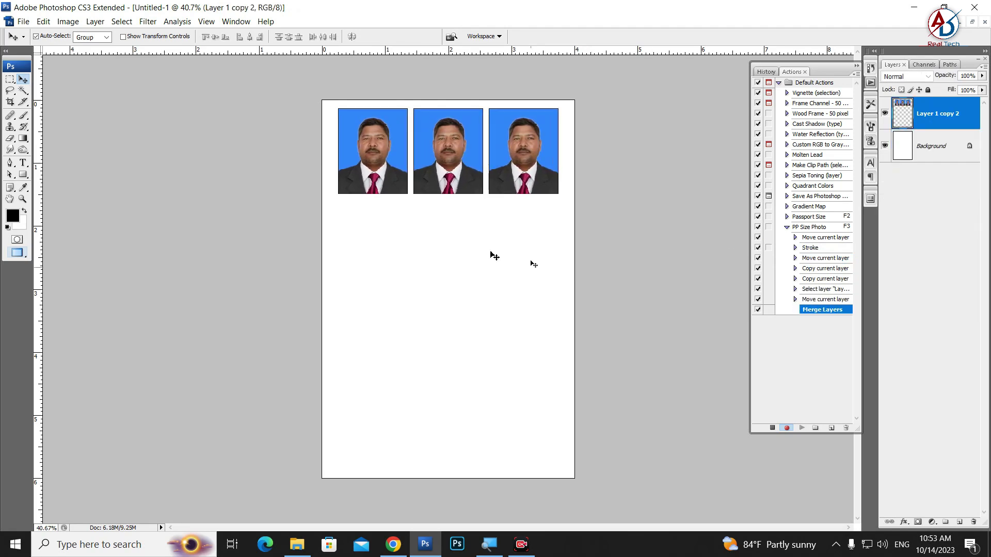
drag(470, 154, 472, 418)
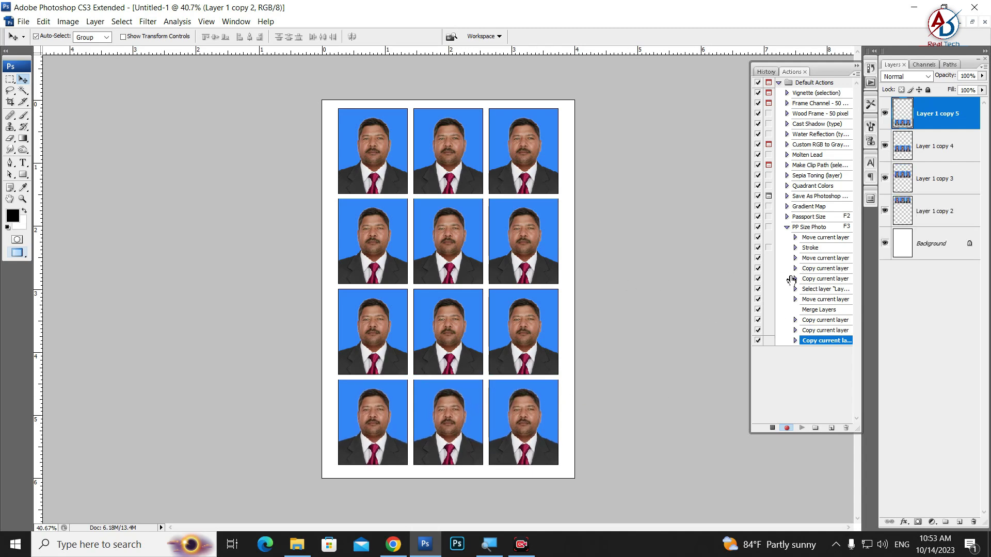
key(ctrl+e)
key(ctrl+e)
key(ctrl+e)
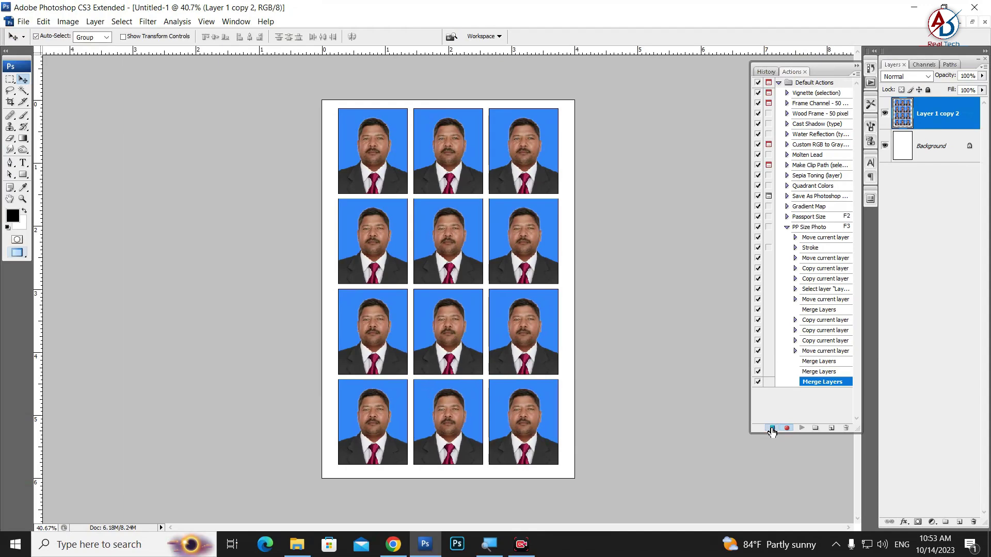
click(772, 428)
Delete the photo grid layer and close the test sheet and suit template without saving.
click(788, 227)
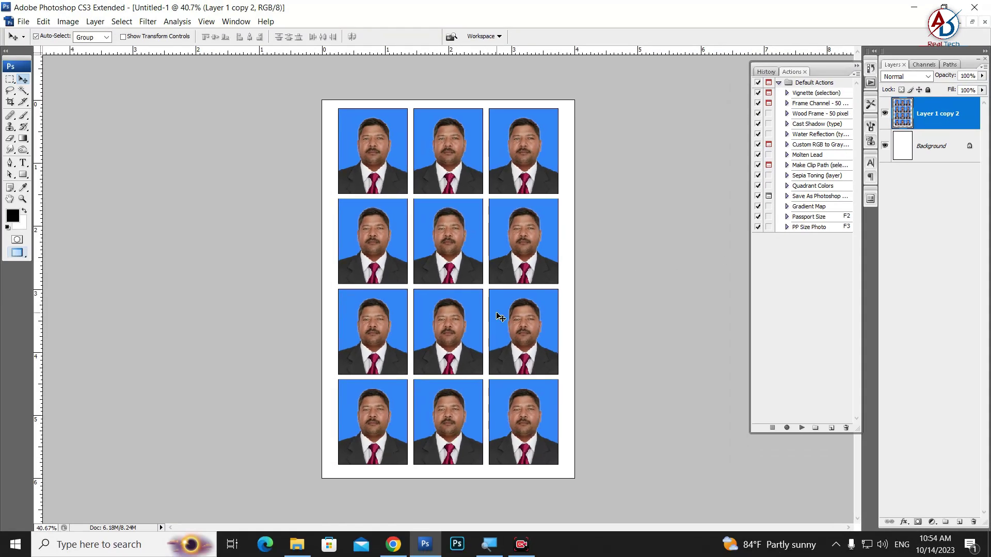
key(Delete)
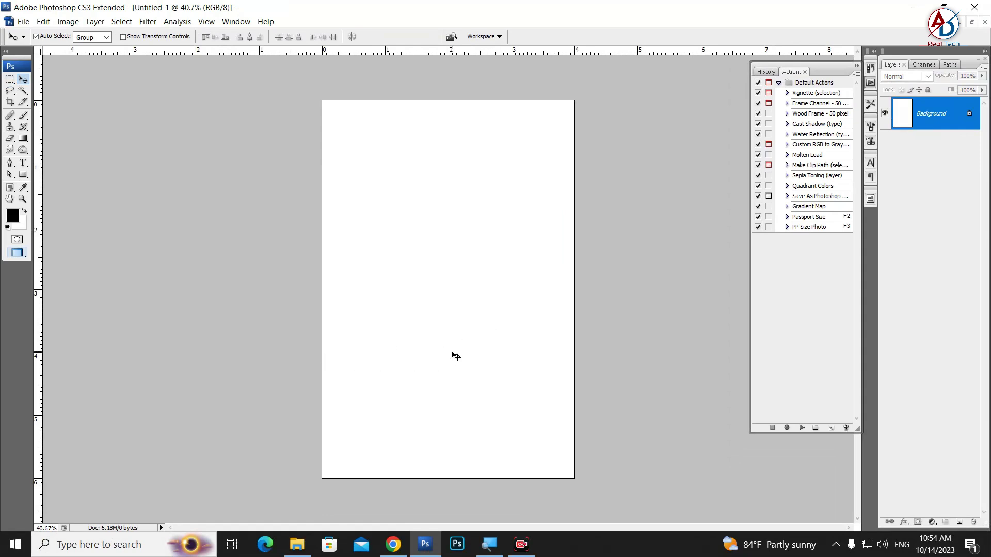
key(ctrl+w)
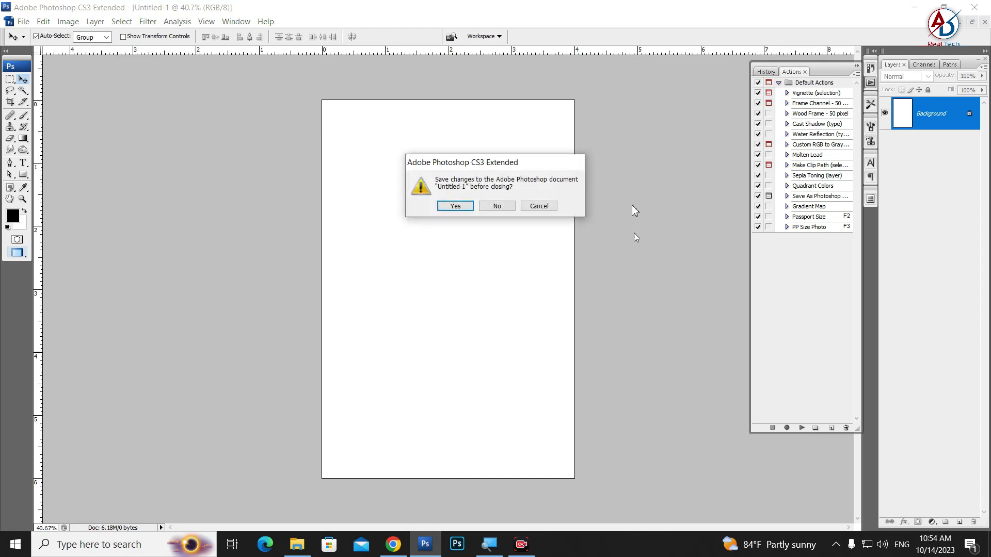
click(497, 206)
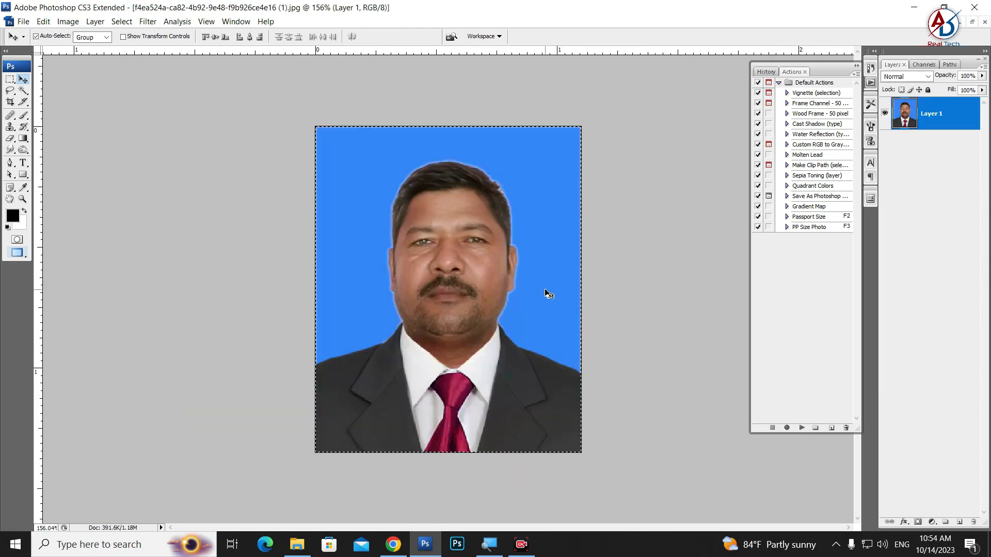
key(ctrl+Tab)
key(ctrl+w)
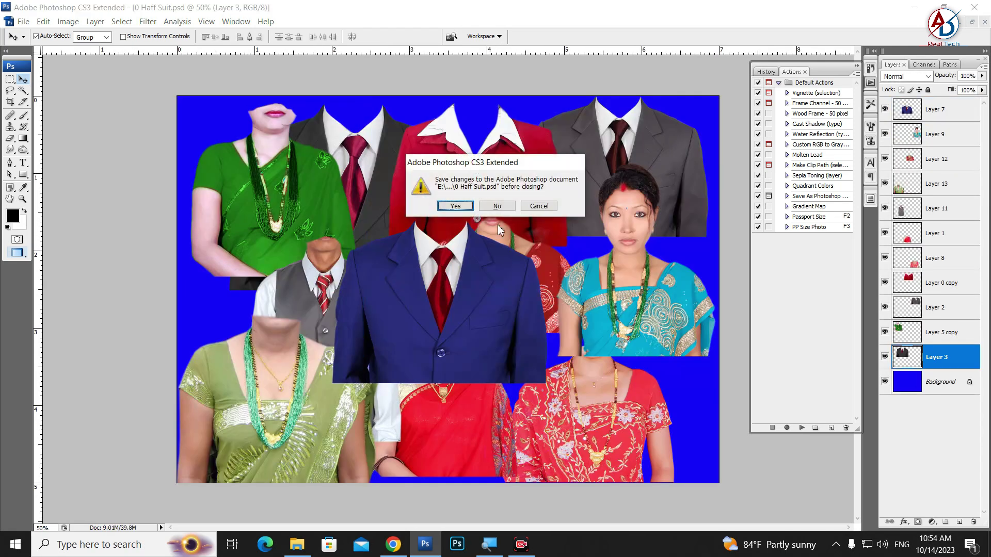
click(497, 207)
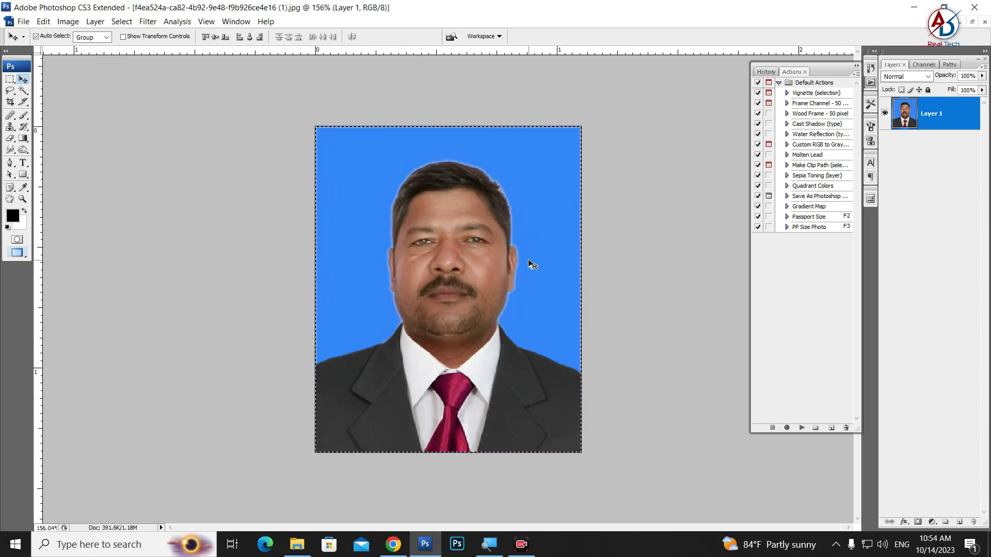
Create a new blank document with the Photo preset, Portrait 4 x 6 size.
key(ctrl+n)
click(511, 108)
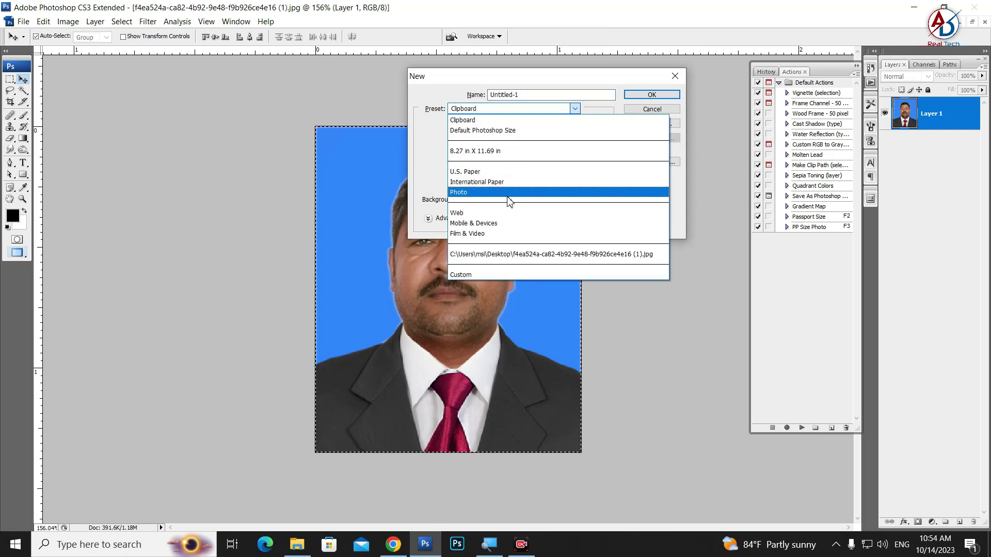
click(516, 192)
click(547, 124)
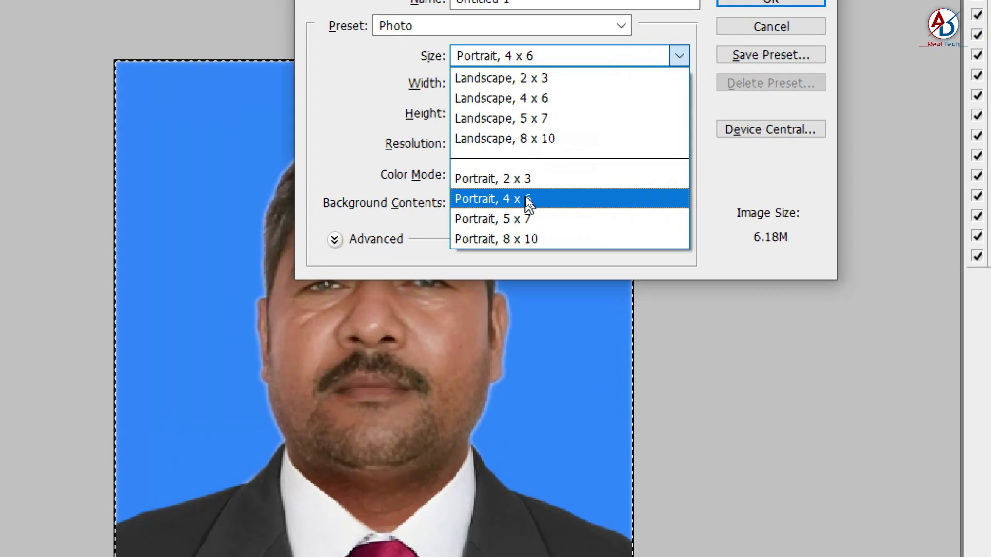
click(527, 199)
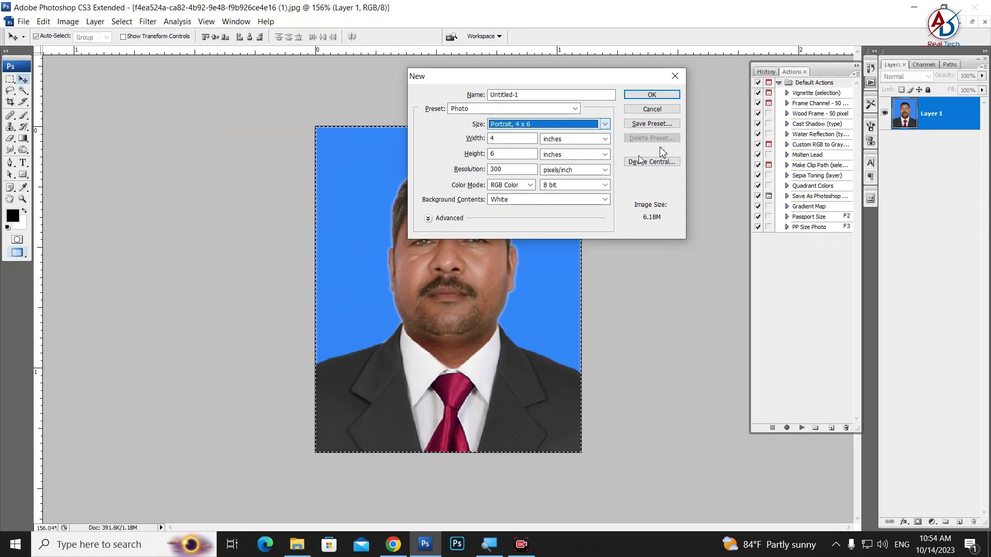
click(650, 95)
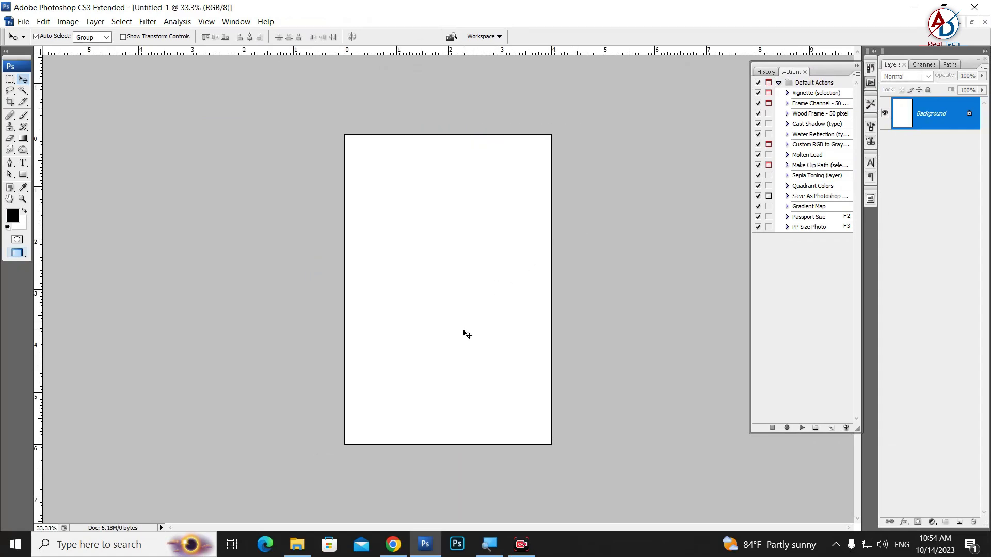
Paste the passport photo and play PP Size Photo (F3) to centre twelve copies on the page.
key(ctrl+v)
drag(451, 299, 457, 282)
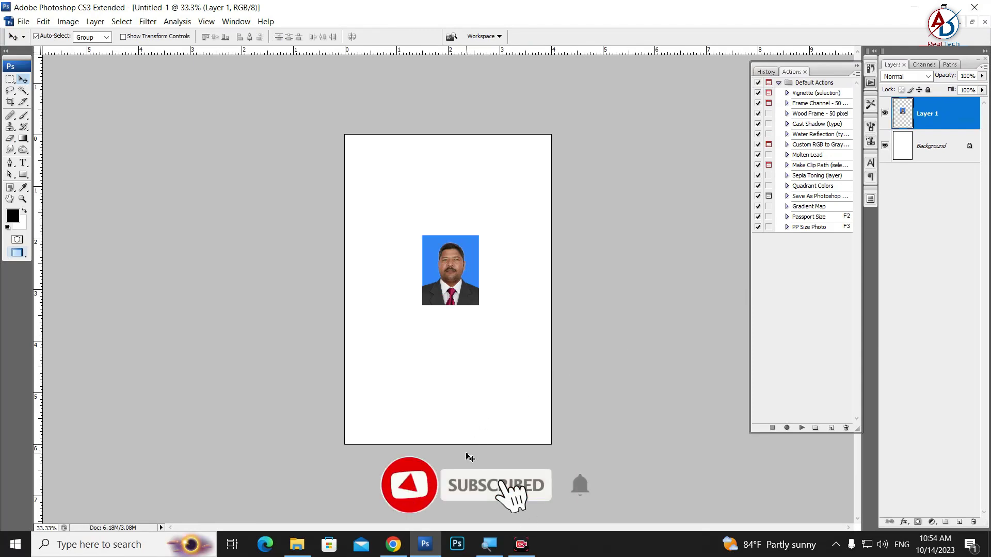
key(F3)
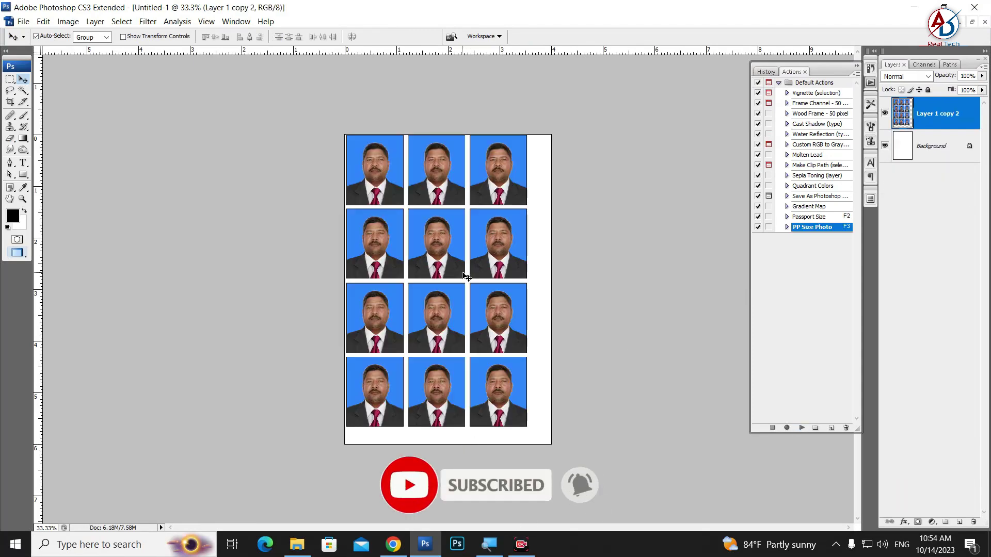
drag(483, 308, 495, 316)
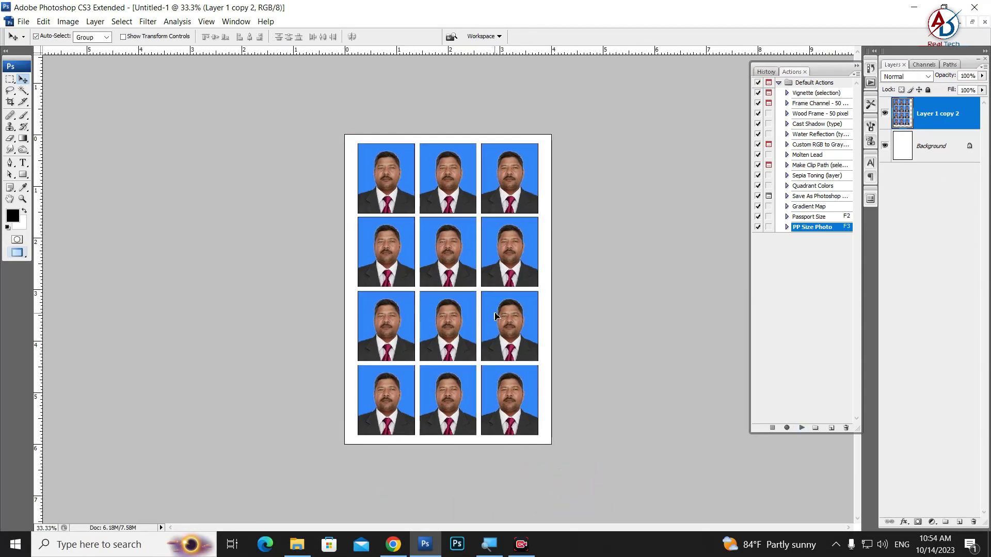
click(644, 338)
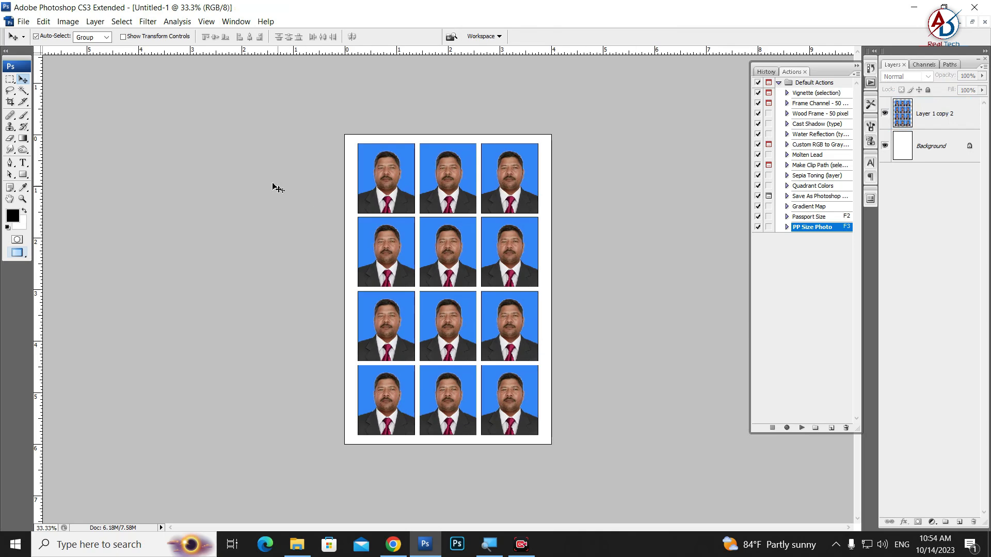
click(23, 21)
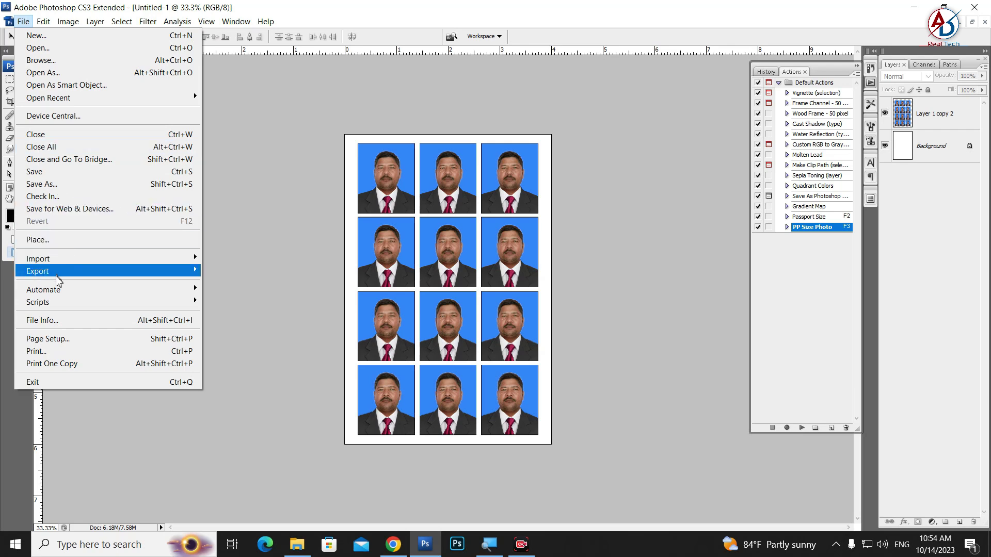
click(58, 351)
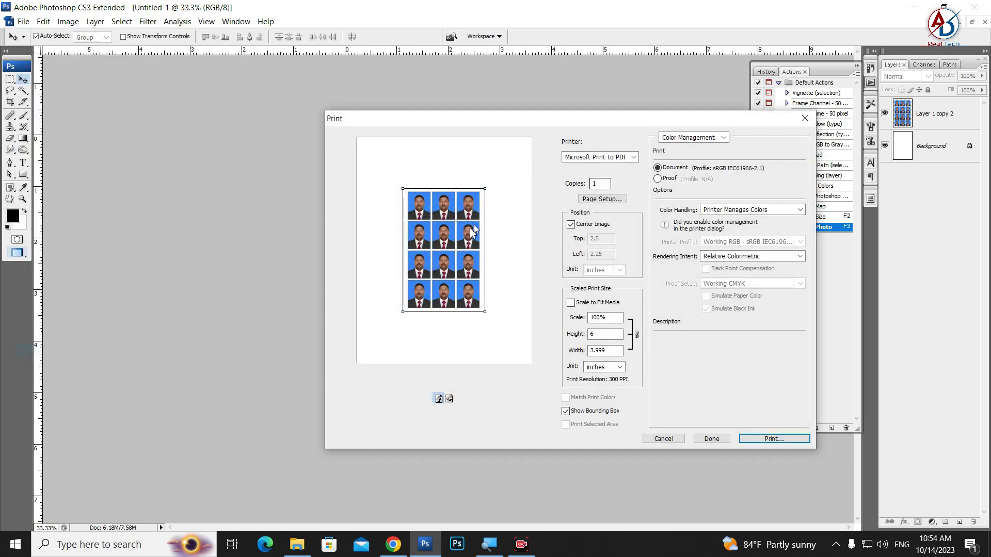
click(600, 158)
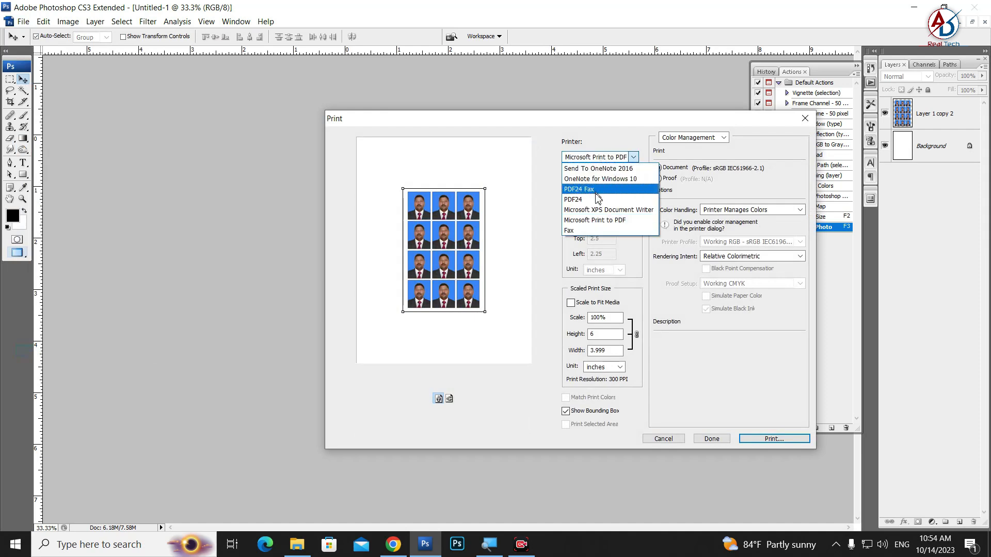
click(659, 268)
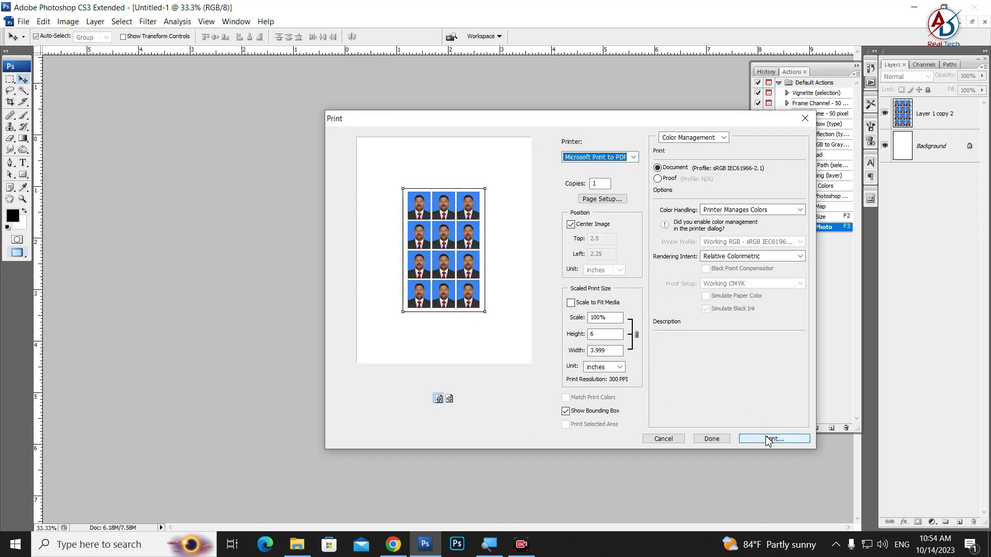
click(665, 440)
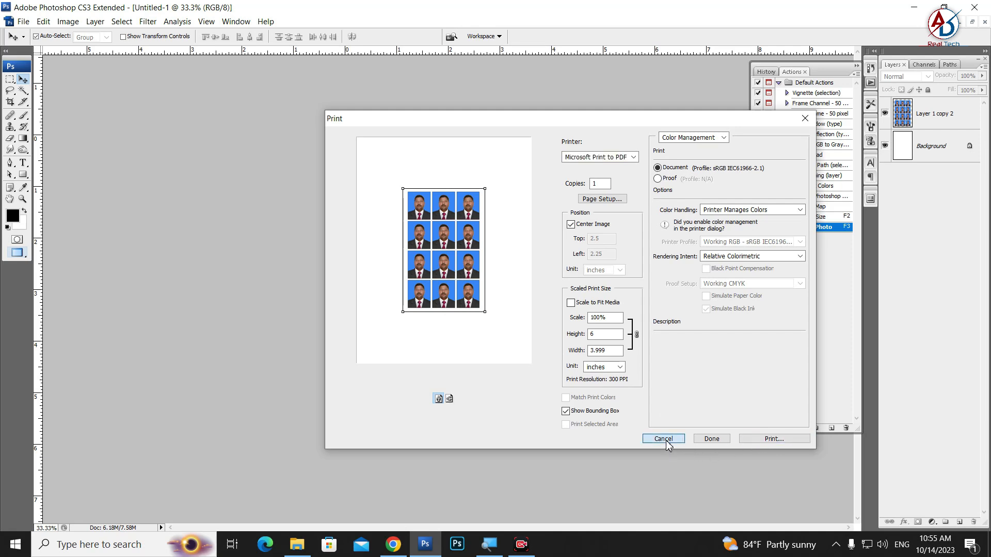